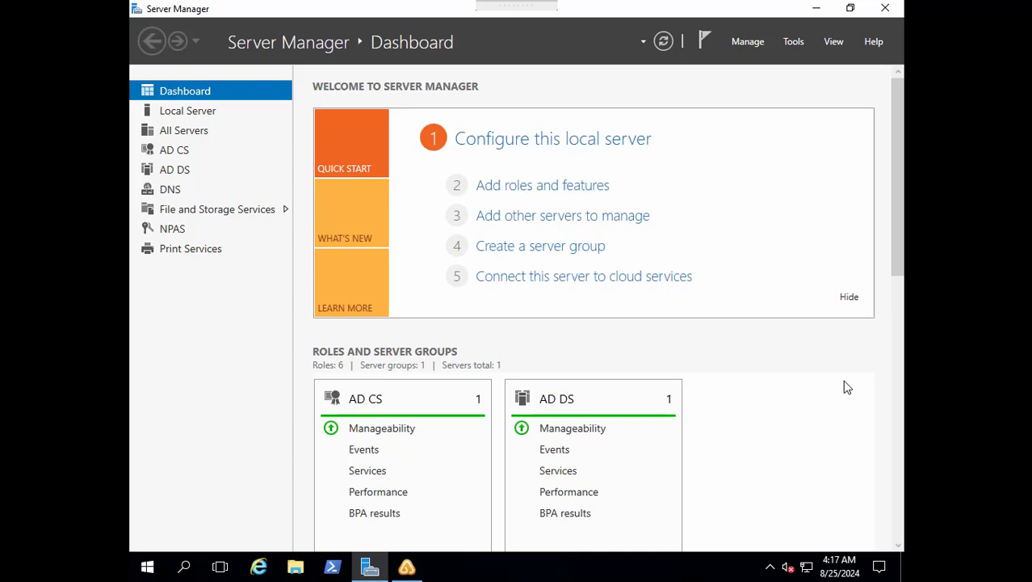
# - Open Group Policy Management and create a GPO named "MS Office Templates GPO" linked to the domain
pyautogui.click(791, 42)
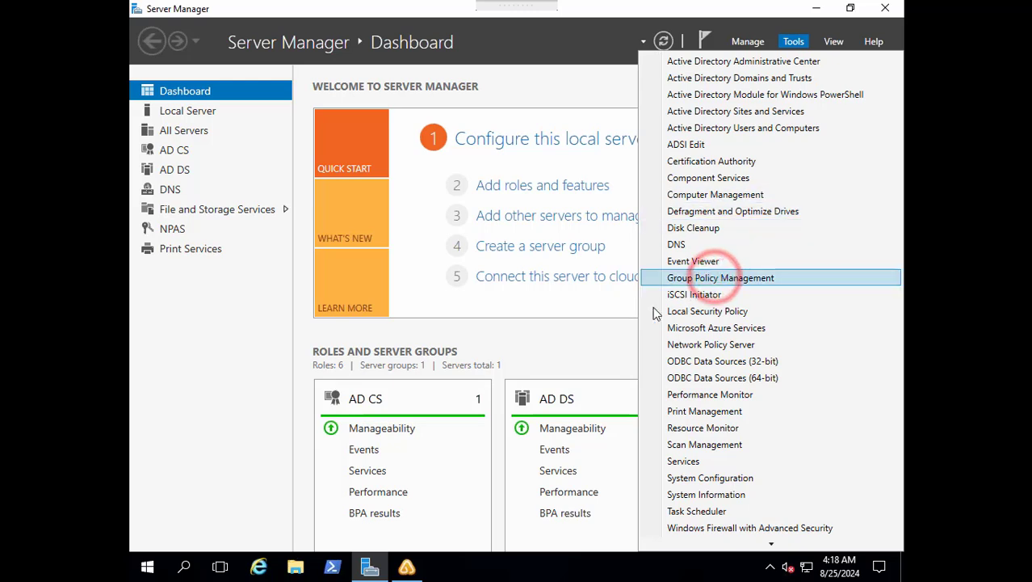
pyautogui.click(716, 278)
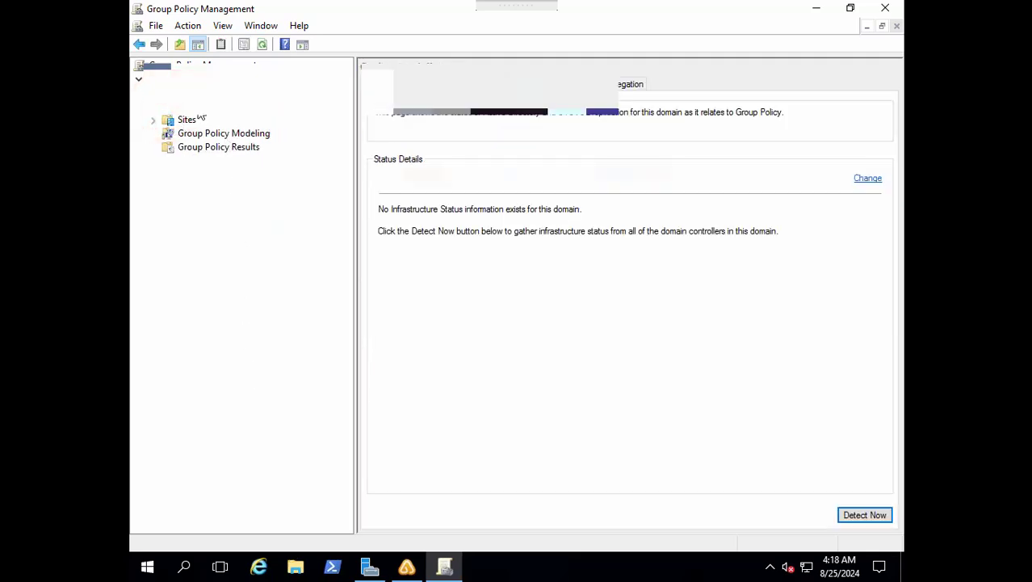
pyautogui.rightClick(198, 108)
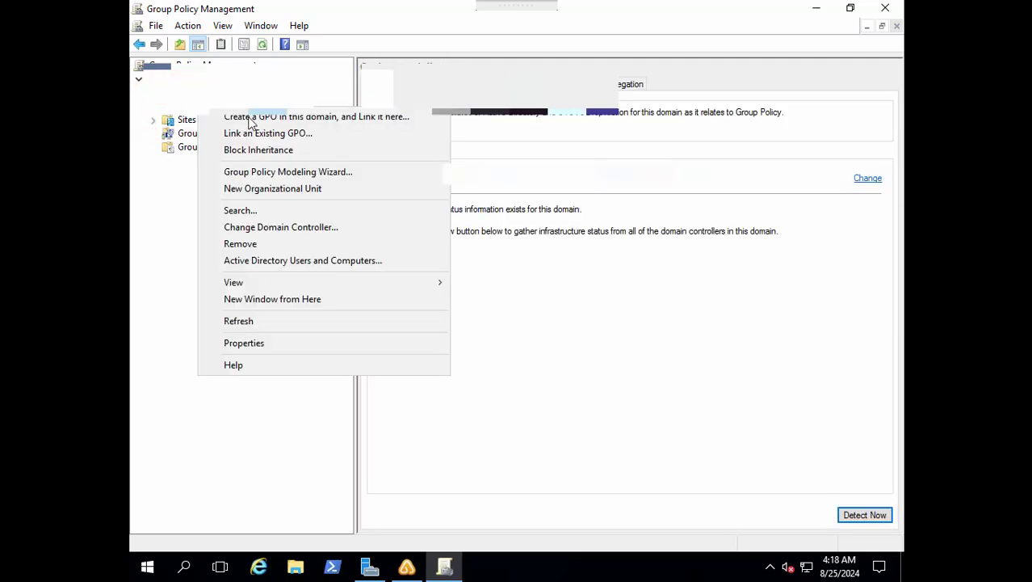
pyautogui.click(311, 120)
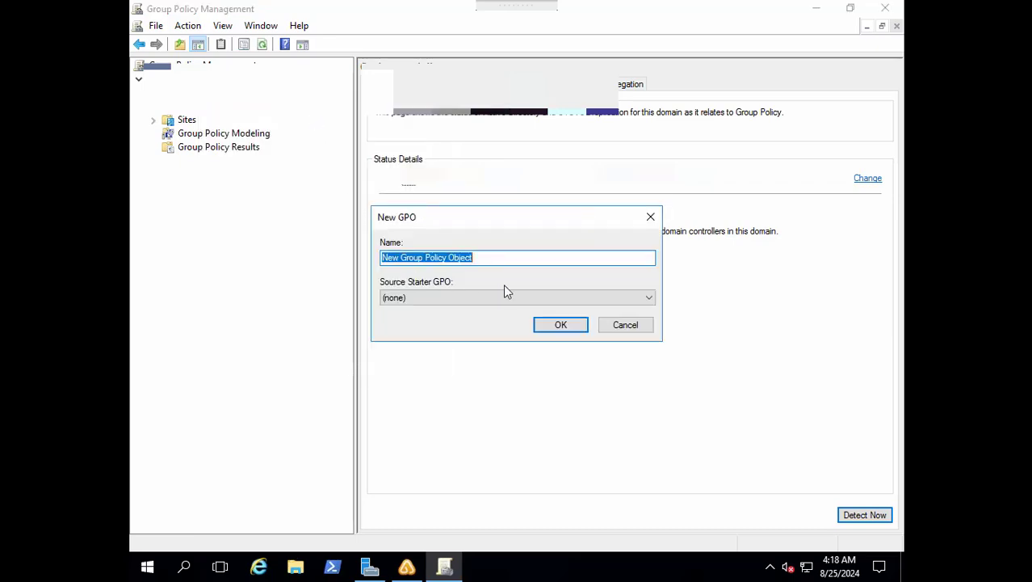
pyautogui.write('MS Offi')
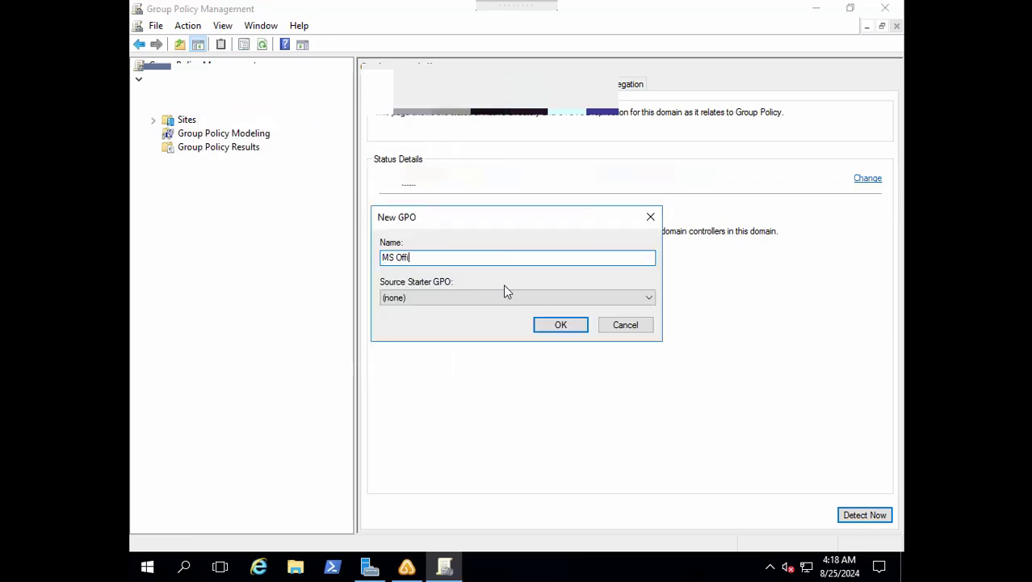
pyautogui.write('ce Templated')
pyautogui.press('BackSpace')
pyautogui.write('s GPO')
pyautogui.click(557, 325)
# - Expand the domain's Group Policy Objects and open MS Office Templates GPO for editing in a maximized editor window
pyautogui.click(169, 109)
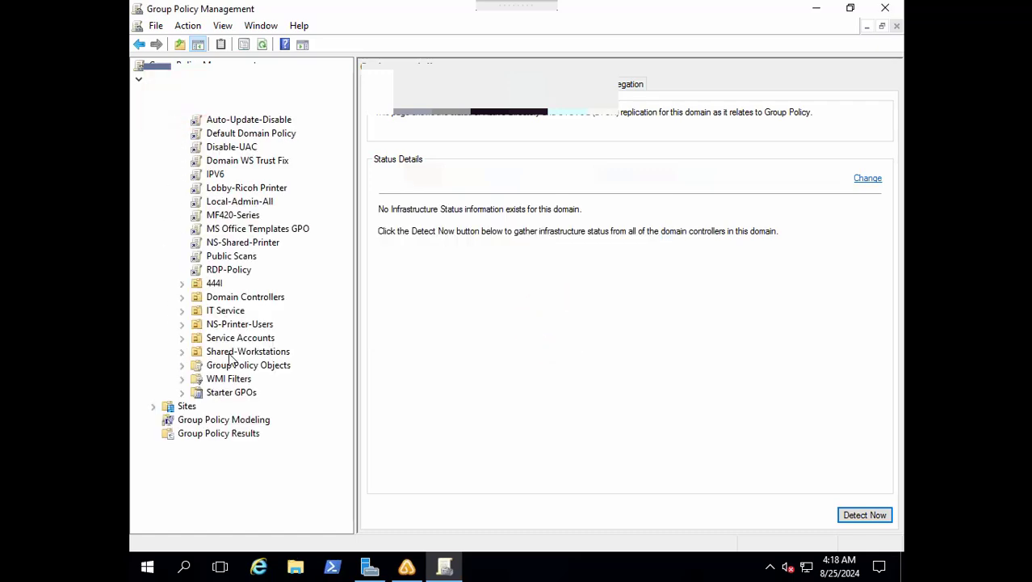
pyautogui.click(181, 366)
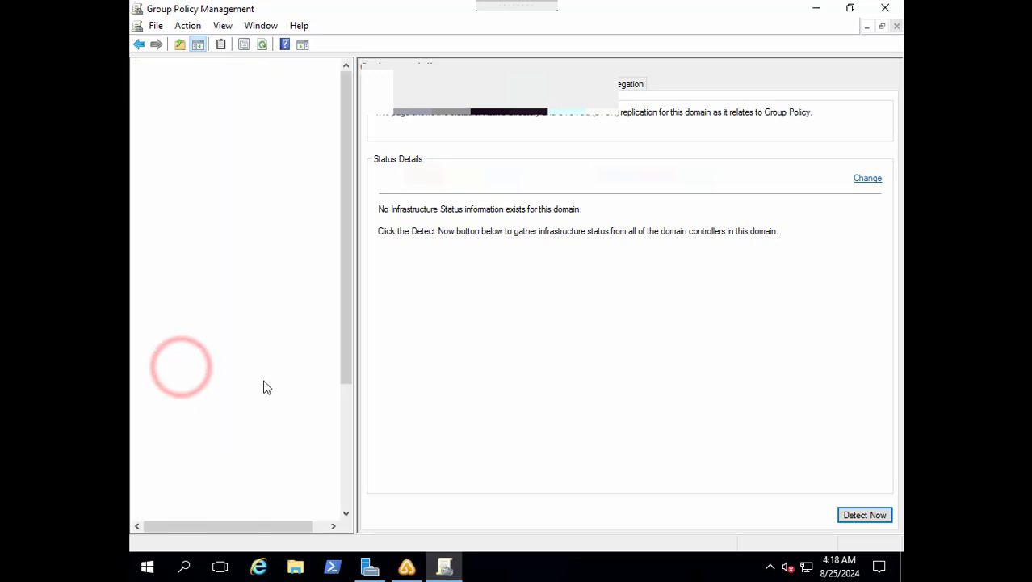
pyautogui.rightClick(256, 437)
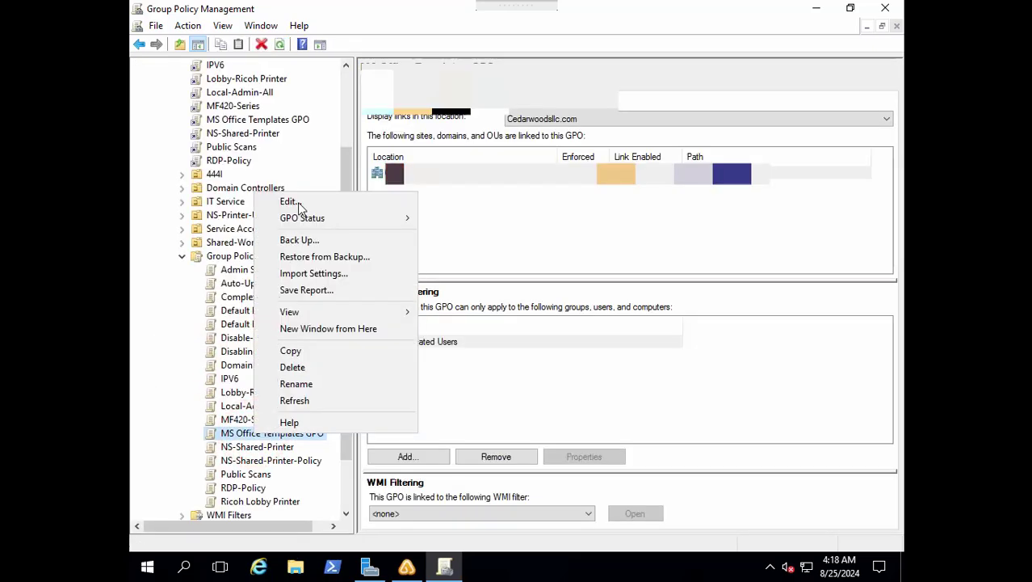
pyautogui.click(298, 203)
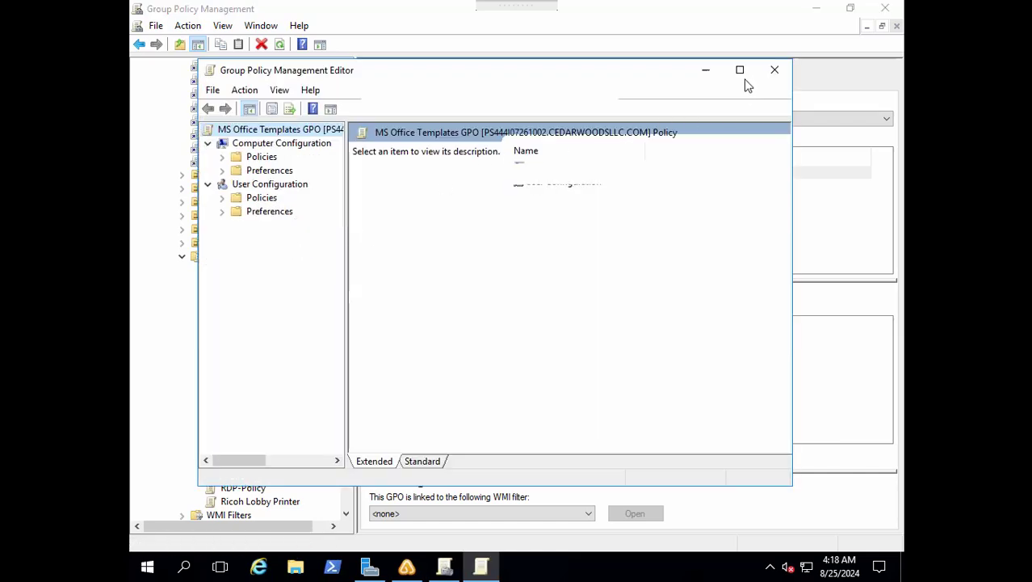
pyautogui.click(740, 70)
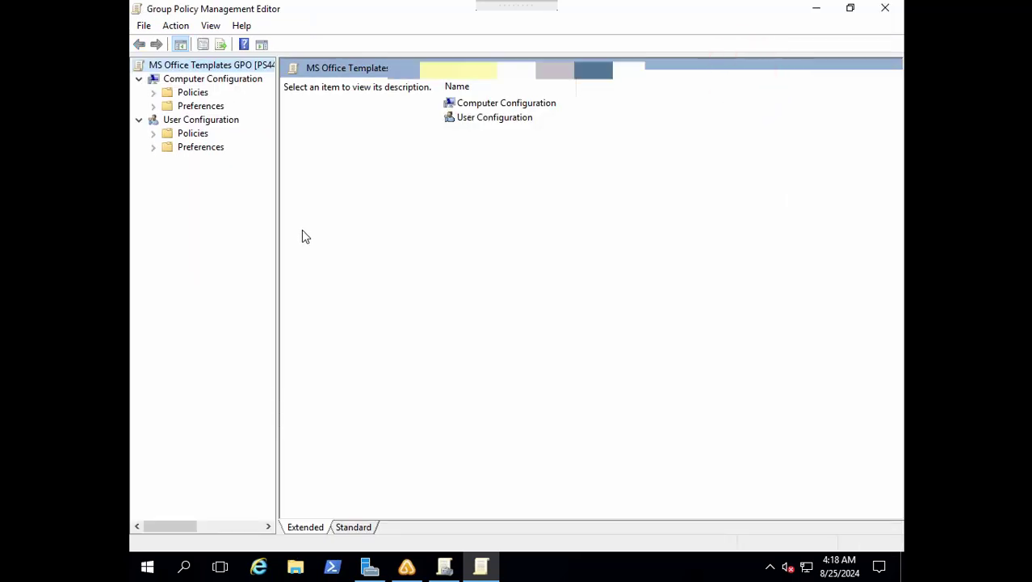
# - Examine the available Administrative Templates under User Configuration policies, including the Google Chrome settings, with the tree widened to show full names
pyautogui.click(154, 134)
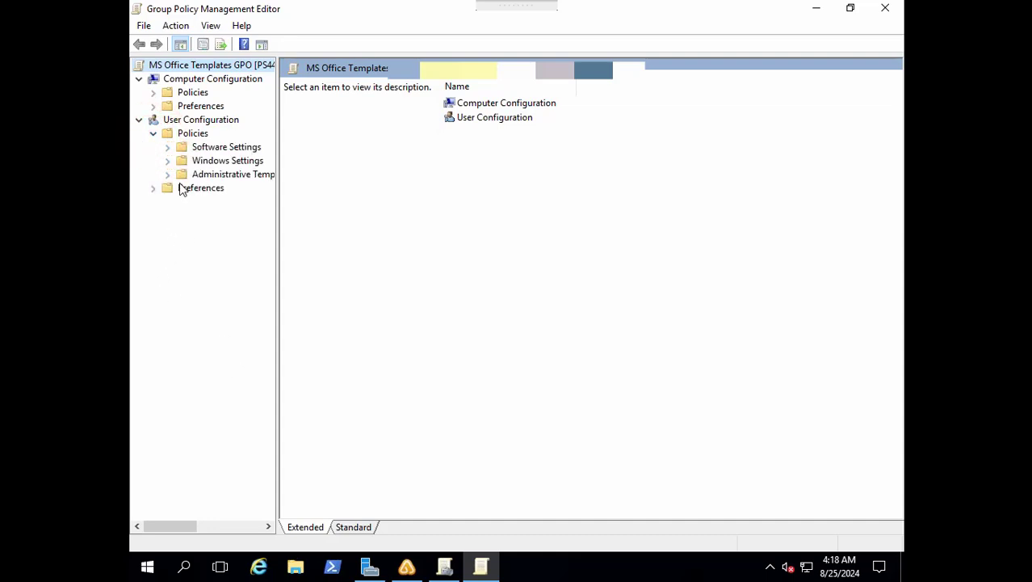
pyautogui.click(168, 174)
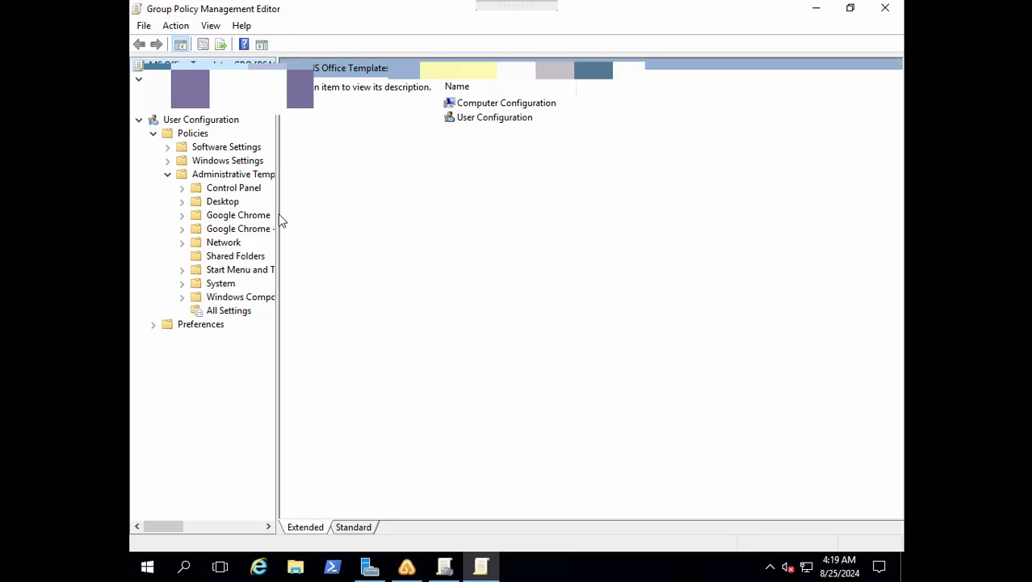
pyautogui.moveTo(278, 220); pyautogui.dragTo(399, 234)
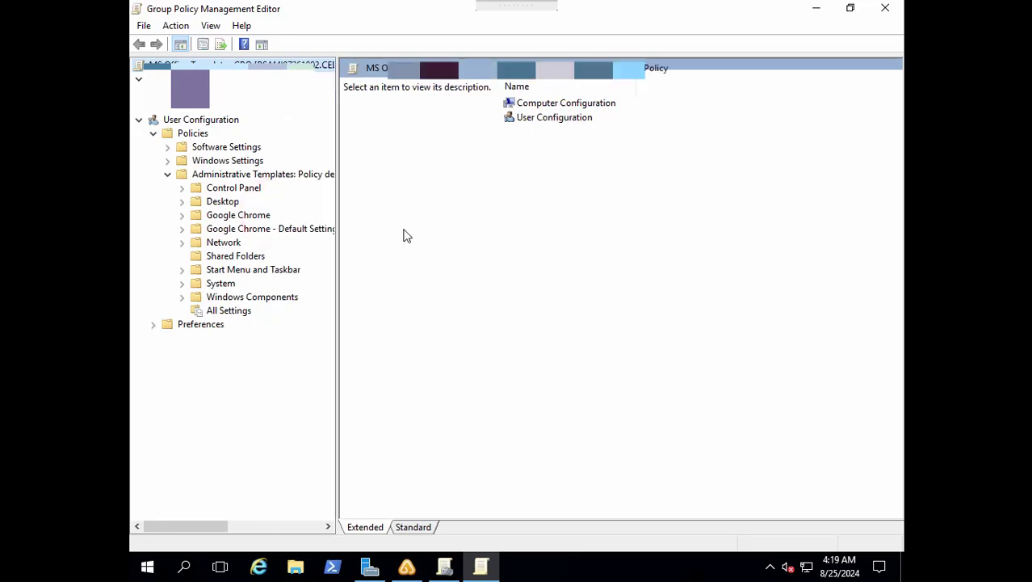
pyautogui.click(339, 241)
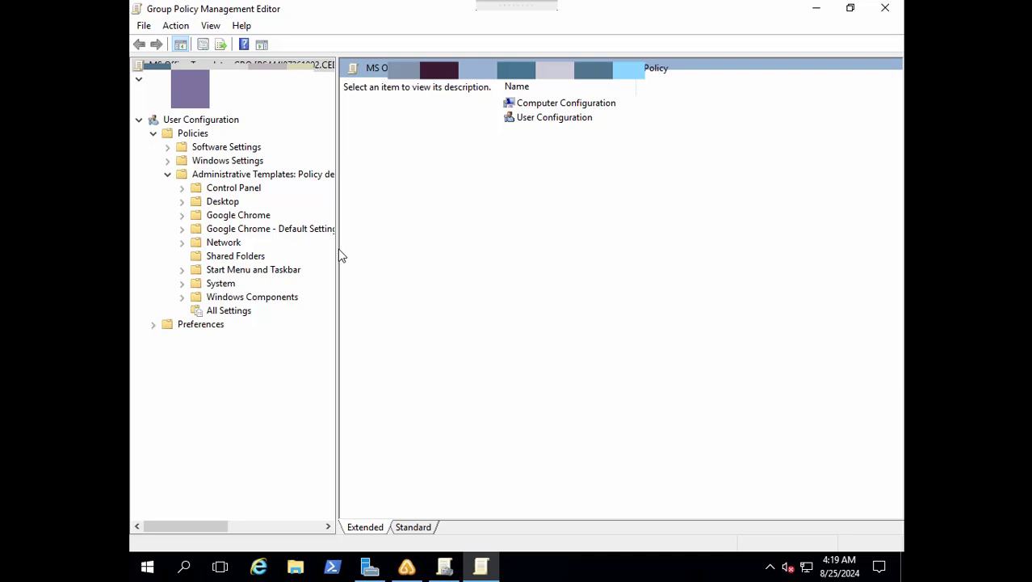
pyautogui.moveTo(338, 255); pyautogui.dragTo(592, 253)
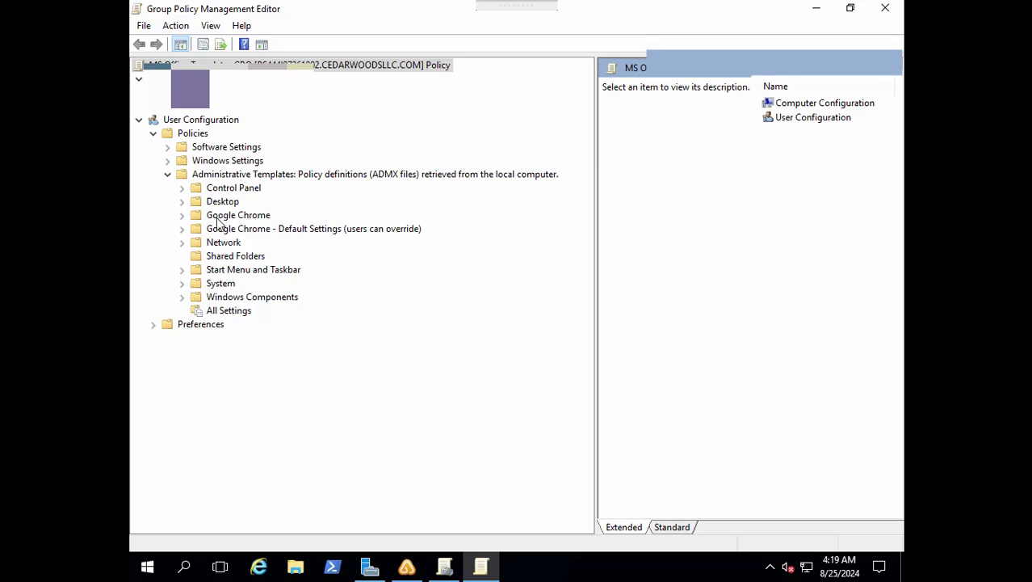
pyautogui.click(218, 216)
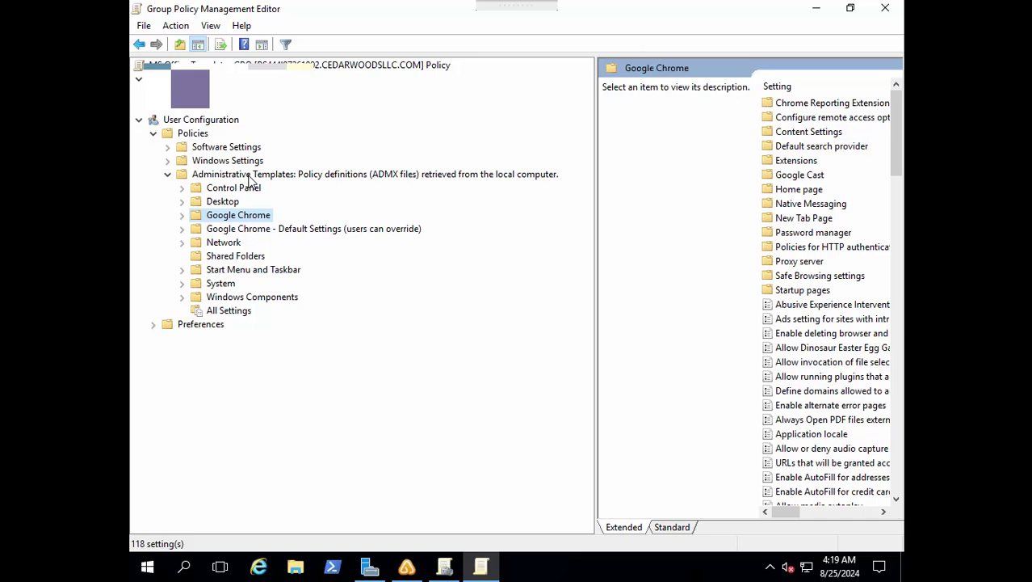
pyautogui.click(250, 176)
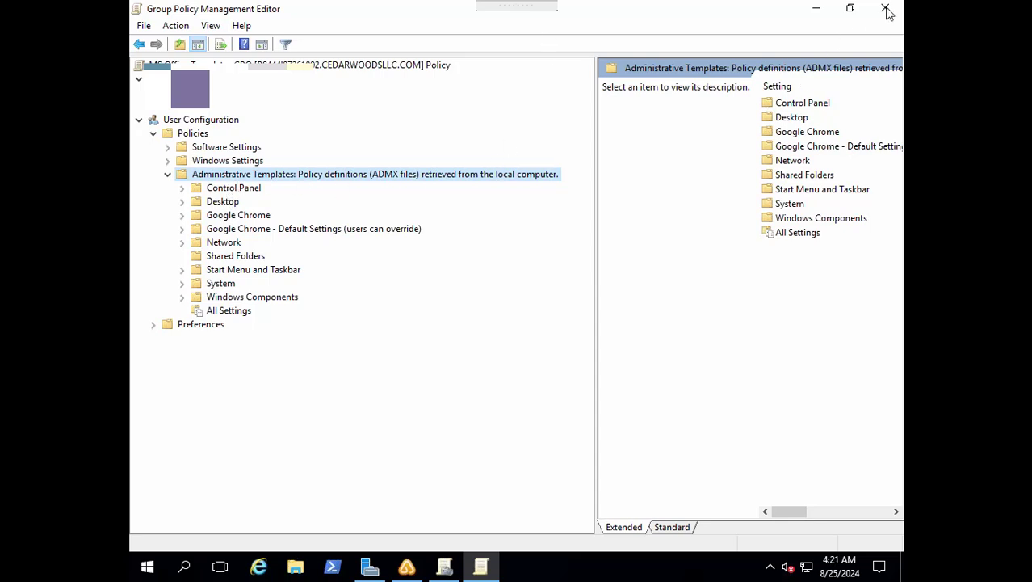
# - Close the policy editor and minimize Group Policy Management and Server Manager to reach the desktop
pyautogui.click(886, 8)
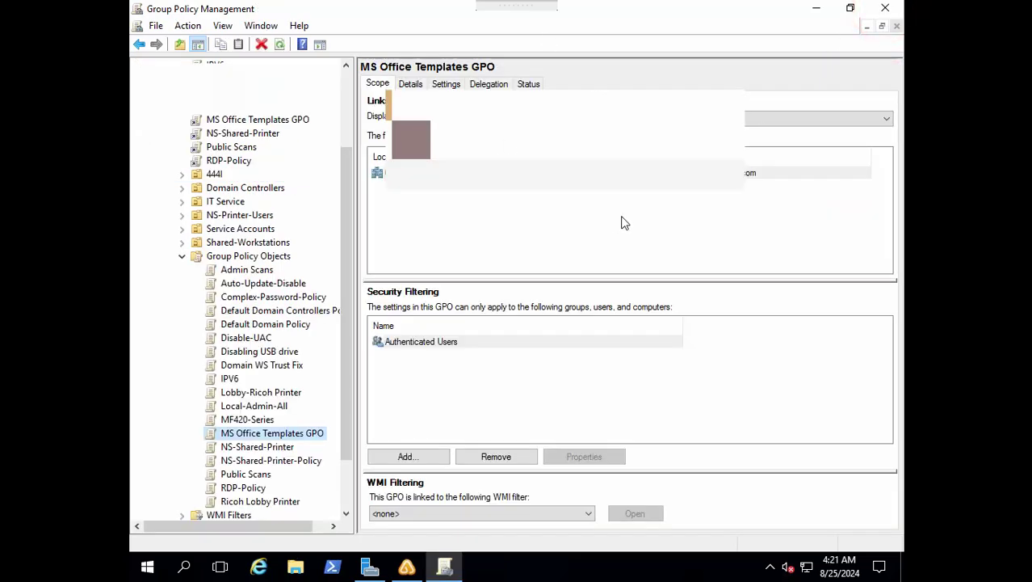
pyautogui.click(822, 8)
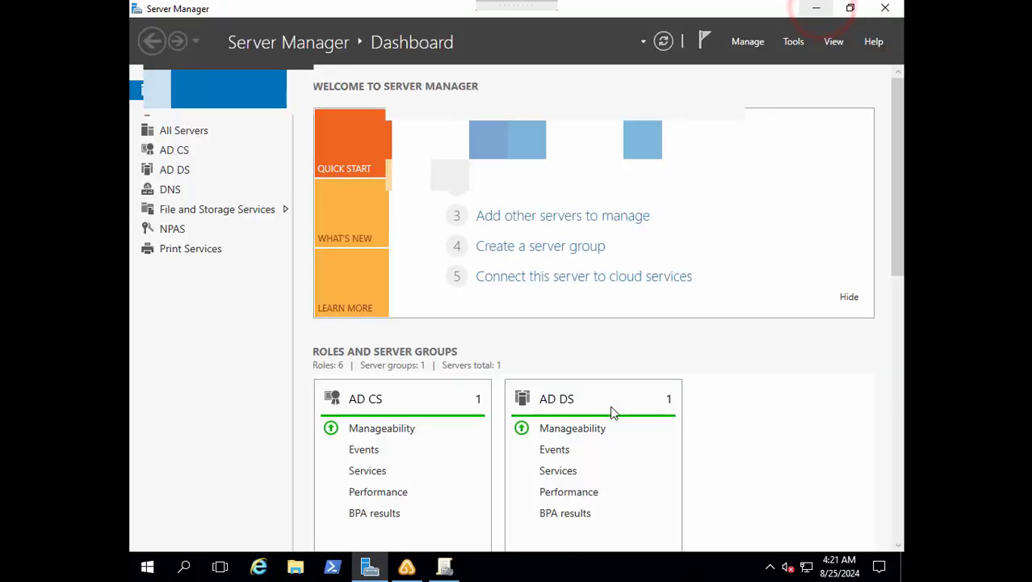
pyautogui.click(815, 8)
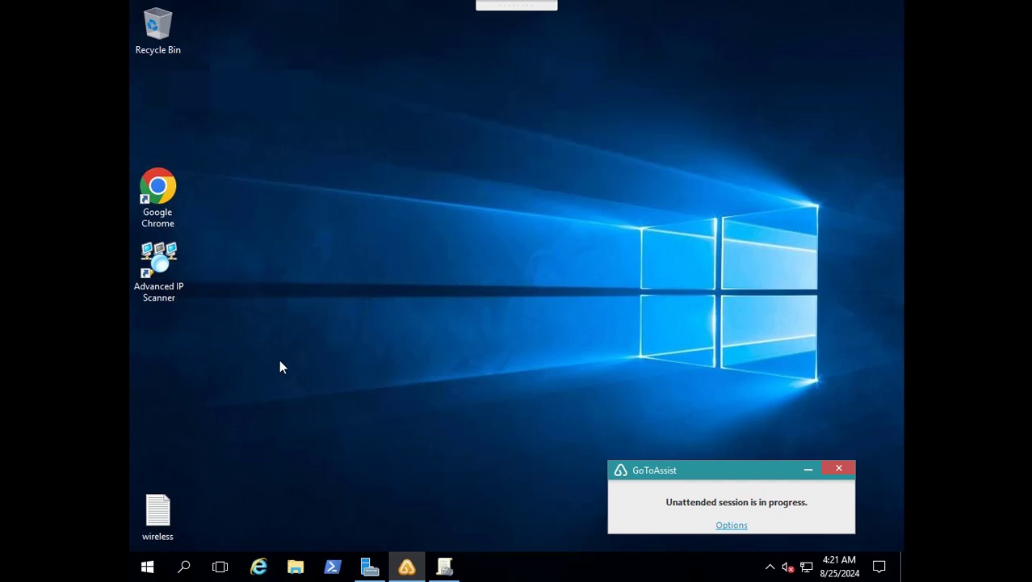
# - Switch to Google Chrome and search the web for "Download Office Templates ADMX"
pyautogui.click(143, 200)
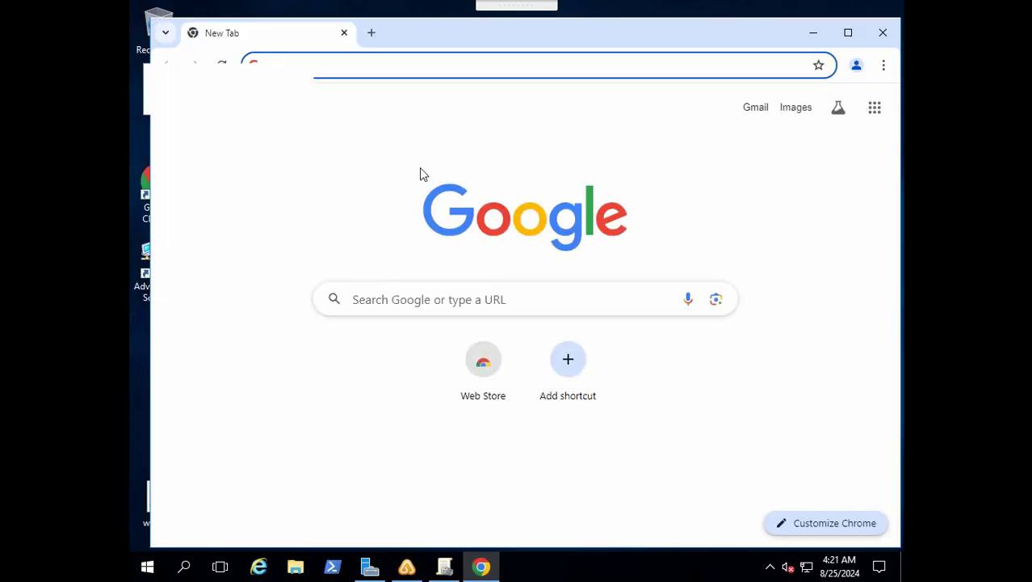
pyautogui.write('Download ')
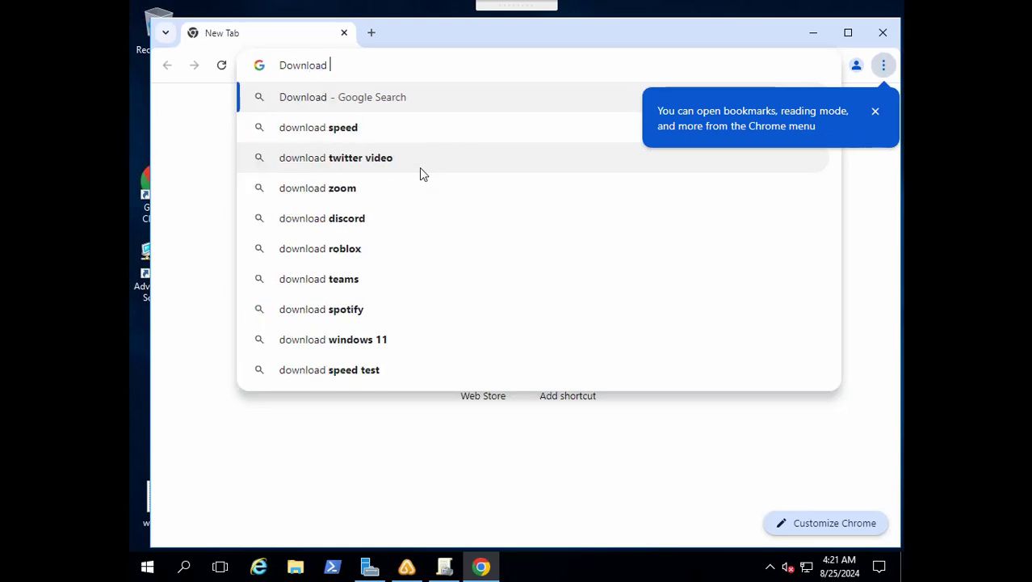
pyautogui.write('Office Te')
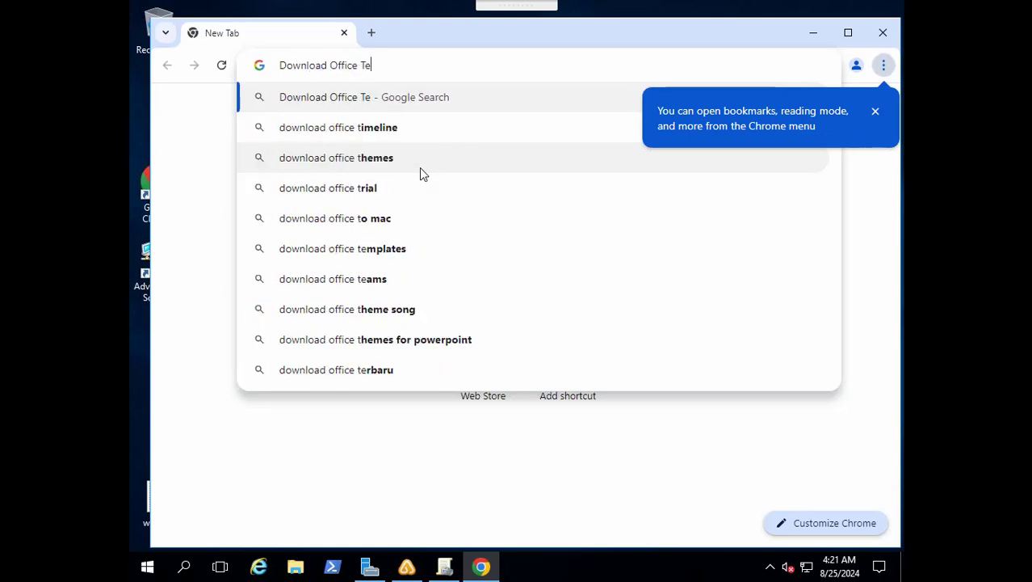
pyautogui.write('mplates')
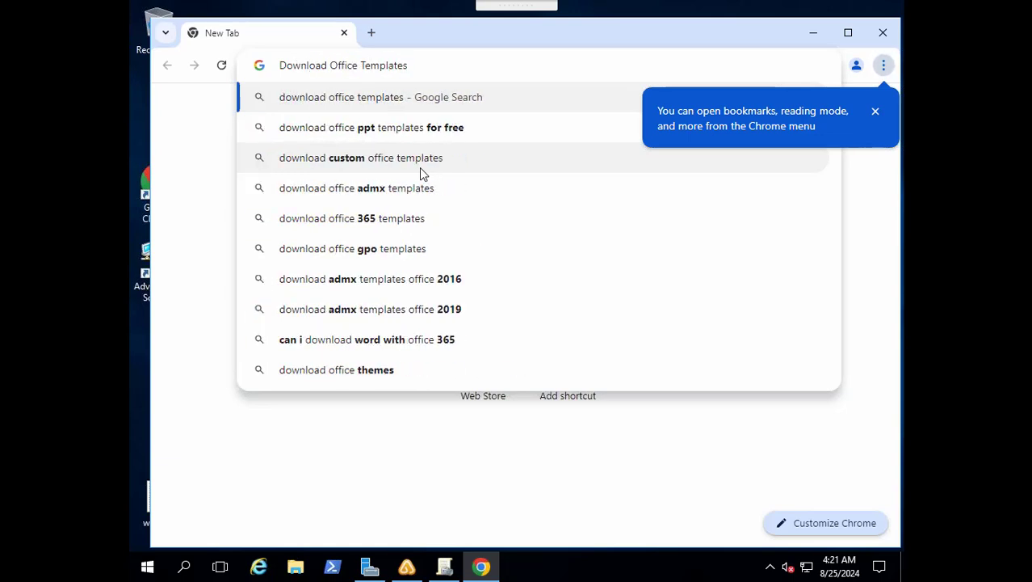
pyautogui.write(' ADMX')
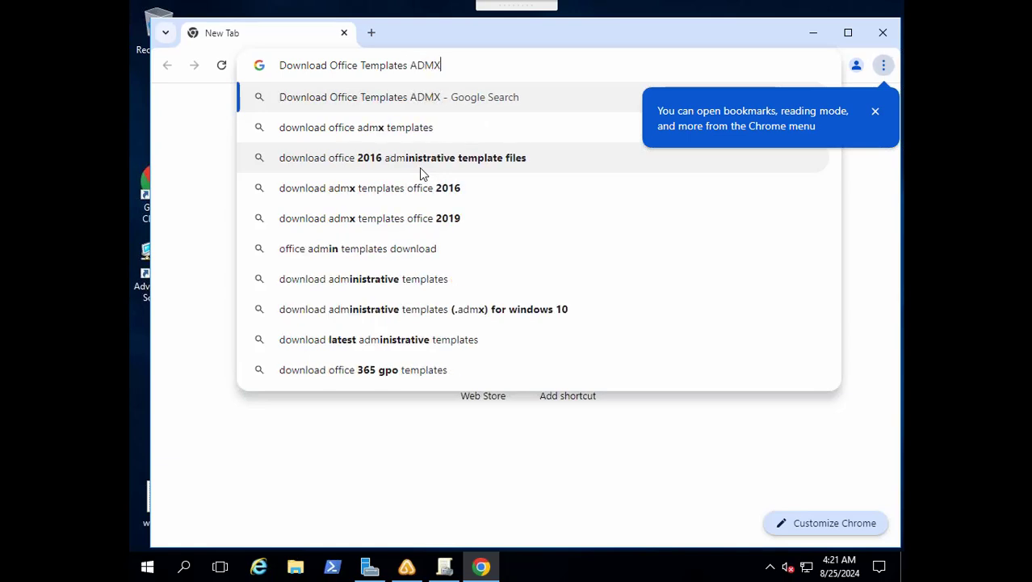
pyautogui.press('Return')
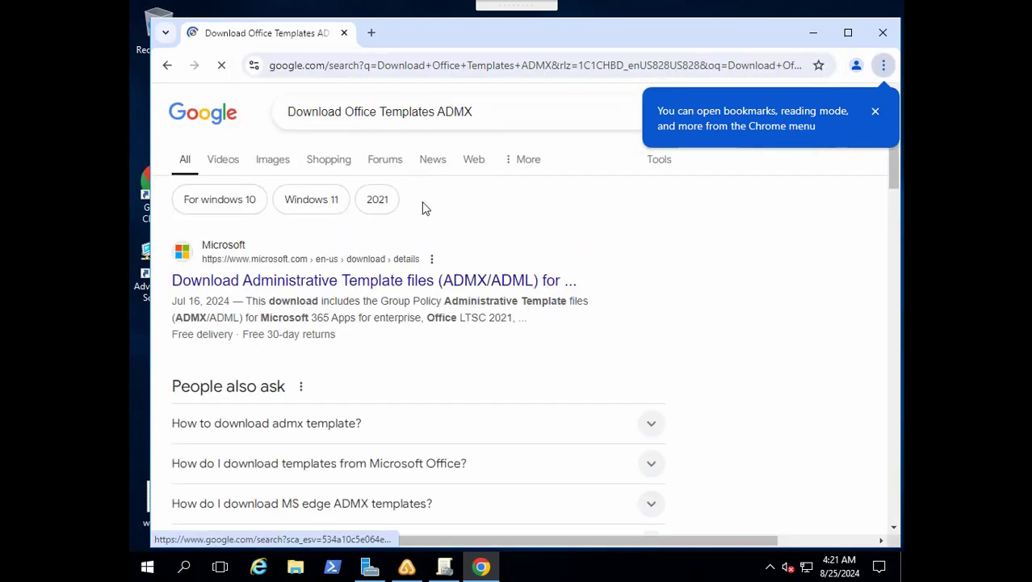
# - Download admintemplates_x64_5460-1000_en-us.exe from Microsoft's Administrative Template files (ADMX/ADML) page
pyautogui.click(464, 283)
pyautogui.click(849, 33)
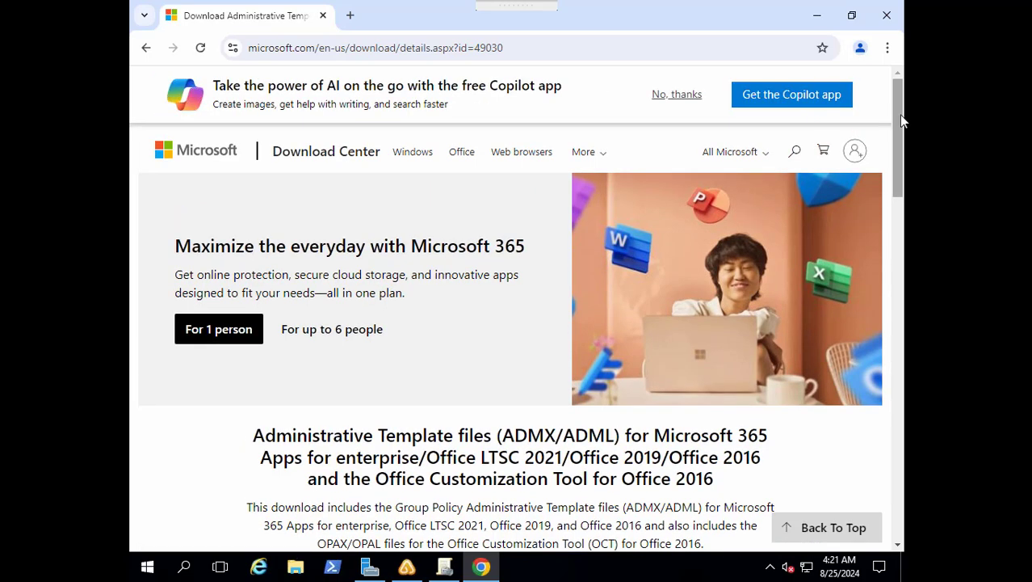
pyautogui.click(898, 133)
pyautogui.scroll(-2, 880, 299)
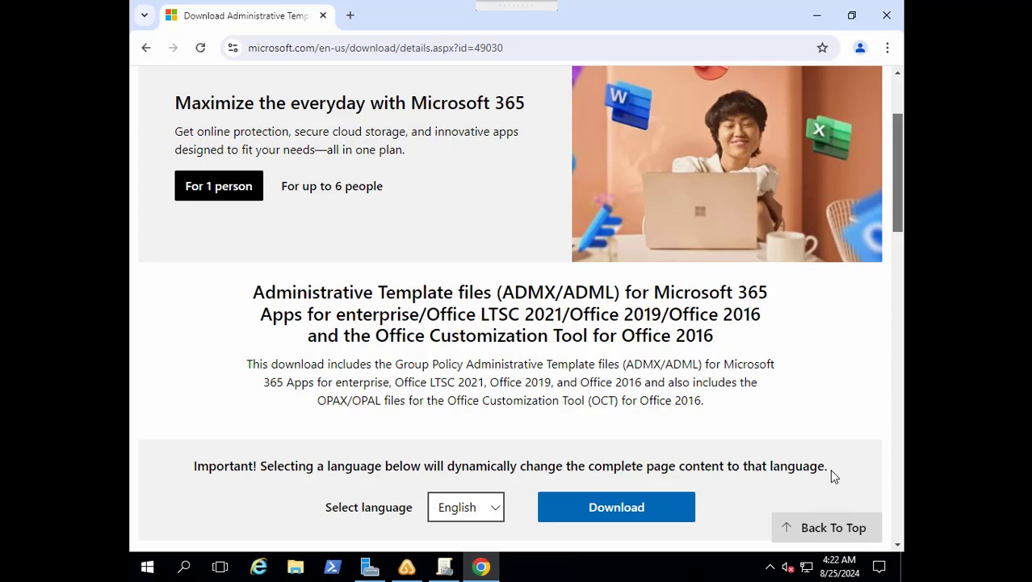
pyautogui.click(599, 506)
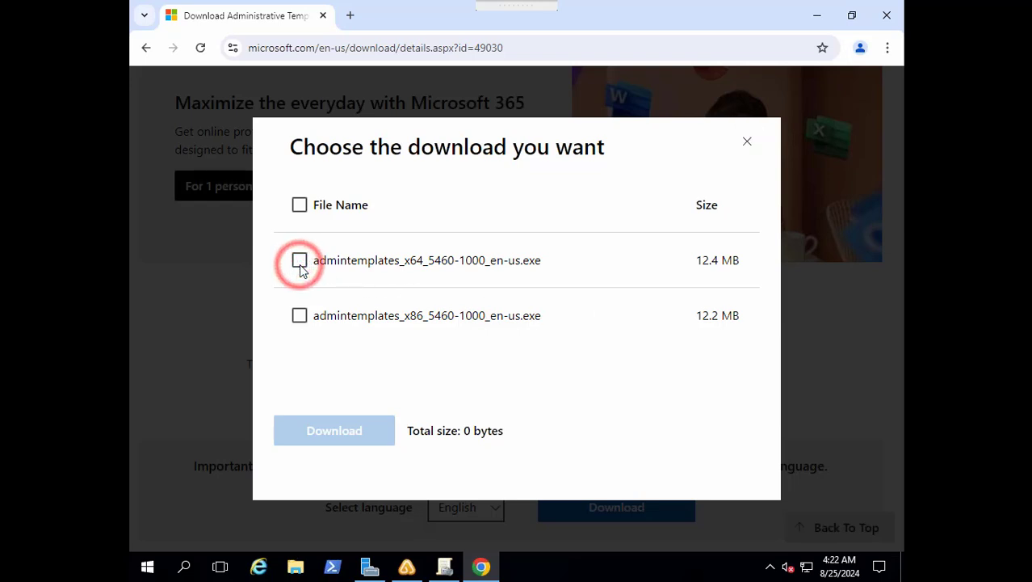
pyautogui.click(298, 262)
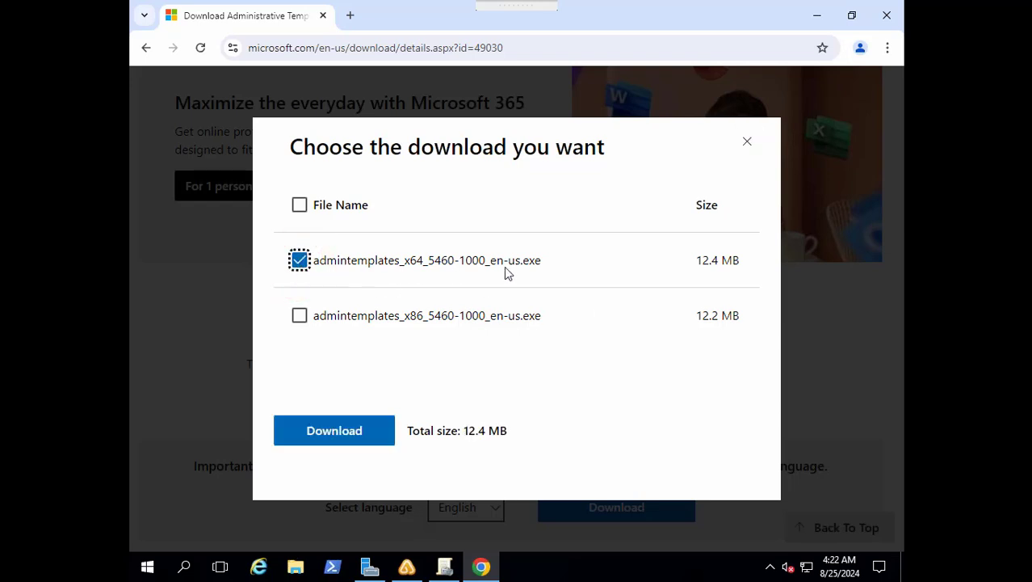
pyautogui.click(334, 431)
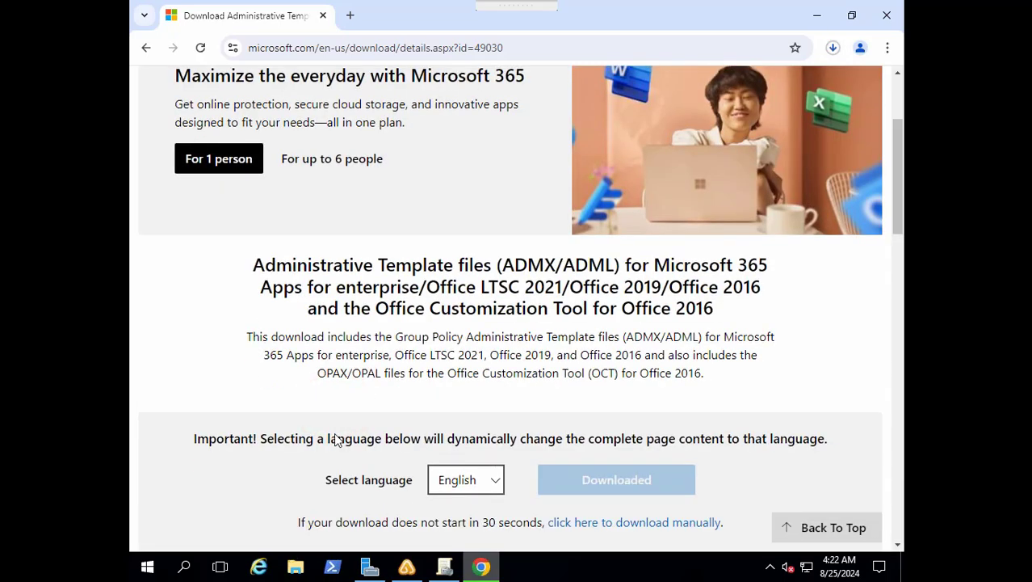
# - Minimize the browser and run the downloaded admintemplates_x64_5460-1000_en-us installer from the Downloads folder as administrator
pyautogui.click(812, 106)
pyautogui.click(791, 87)
pyautogui.click(568, 299)
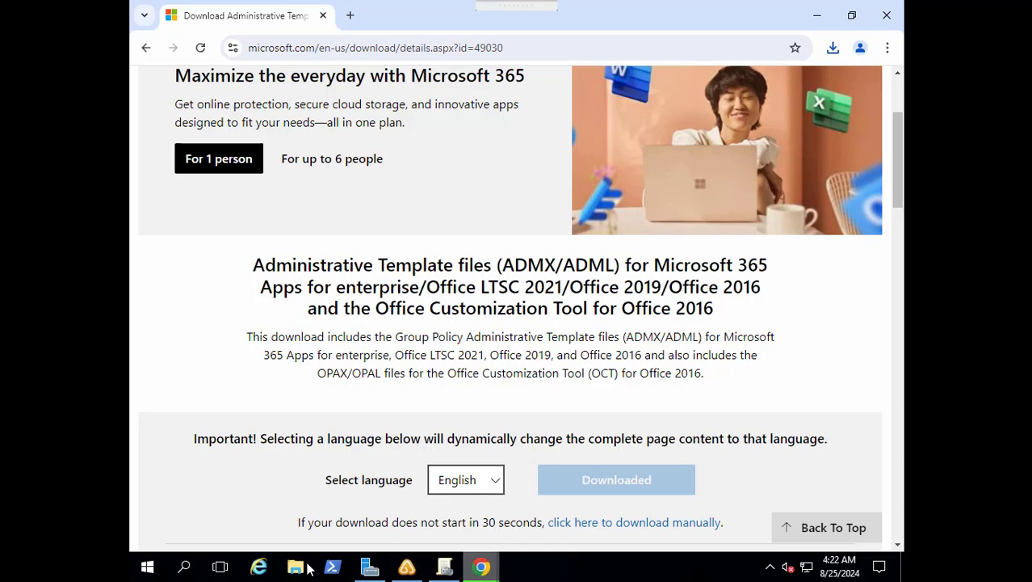
pyautogui.click(816, 15)
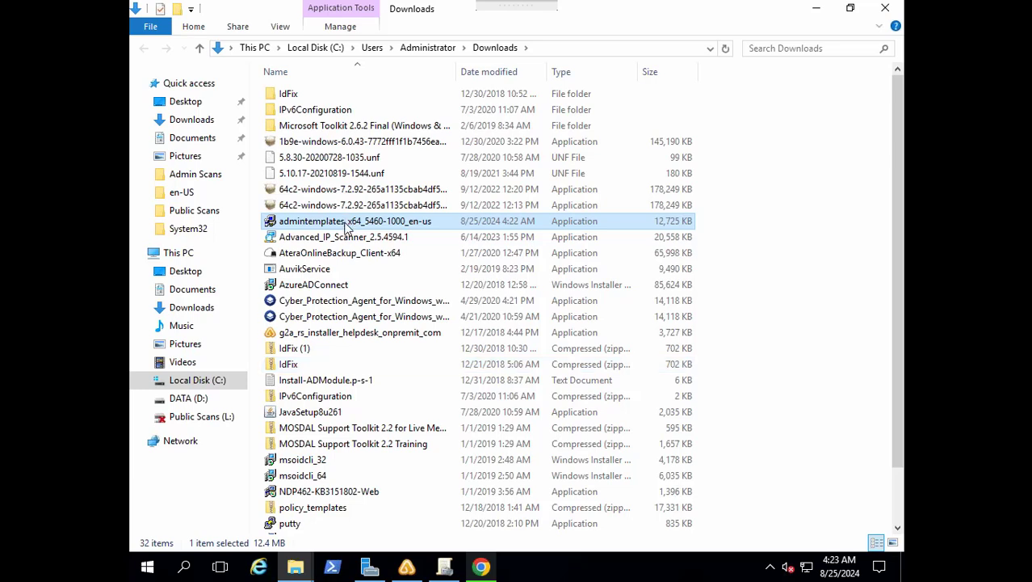
pyautogui.rightClick(346, 229)
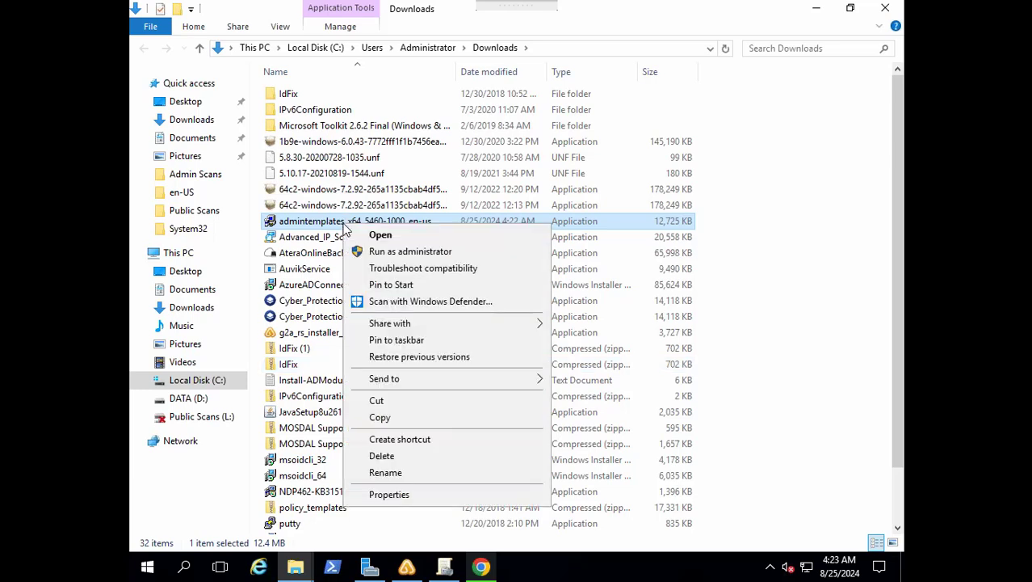
pyautogui.click(394, 253)
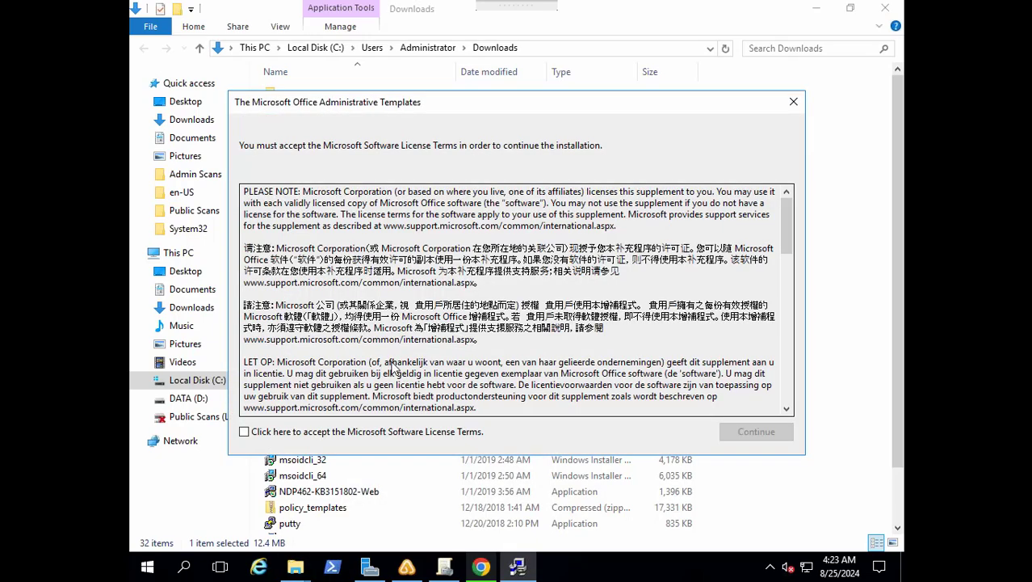
# - Accept the Microsoft Software License Terms and create a folder named ADMX Office on Local Disk (C:) for the extracted files
pyautogui.click(260, 432)
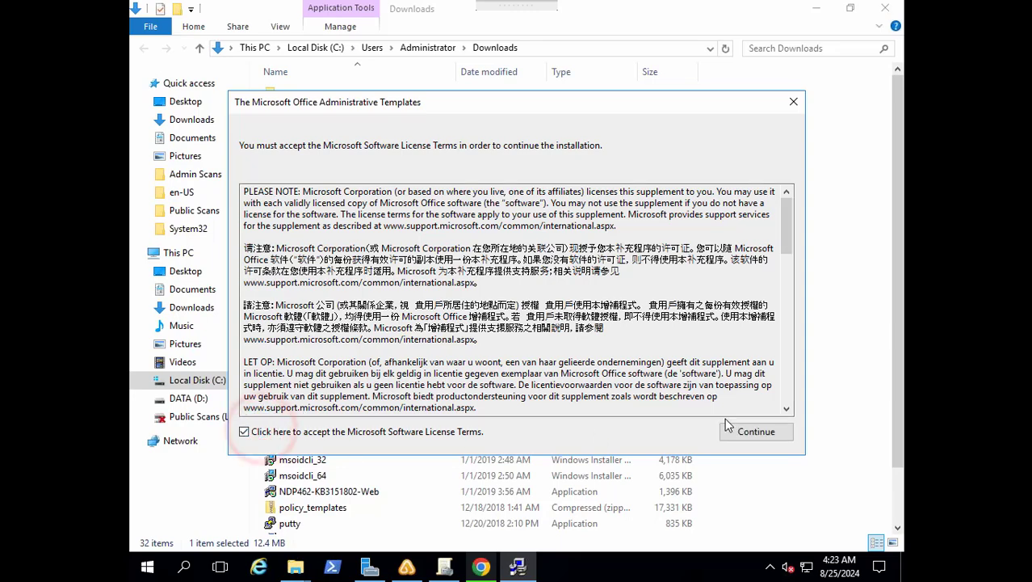
pyautogui.click(746, 435)
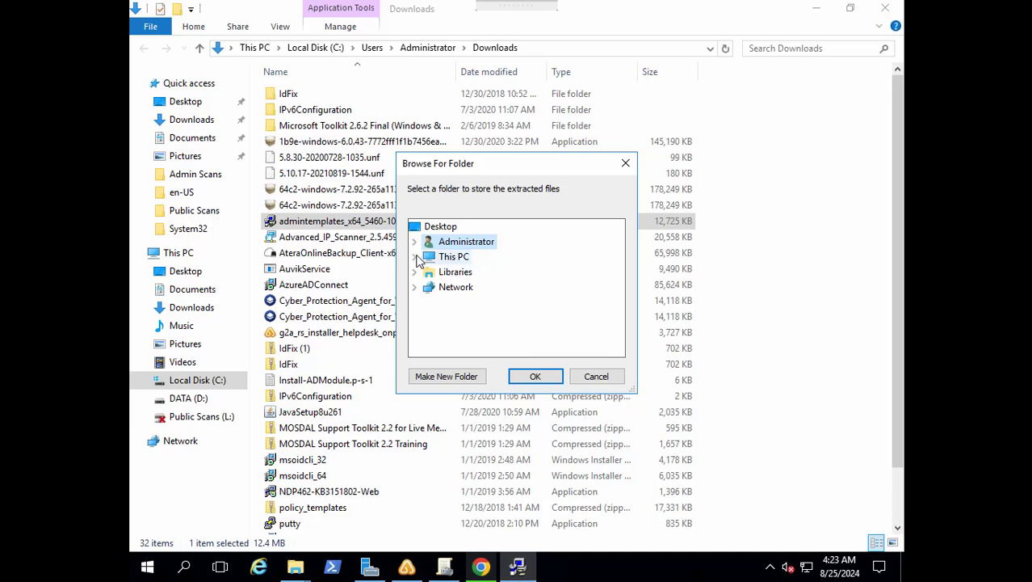
pyautogui.click(416, 257)
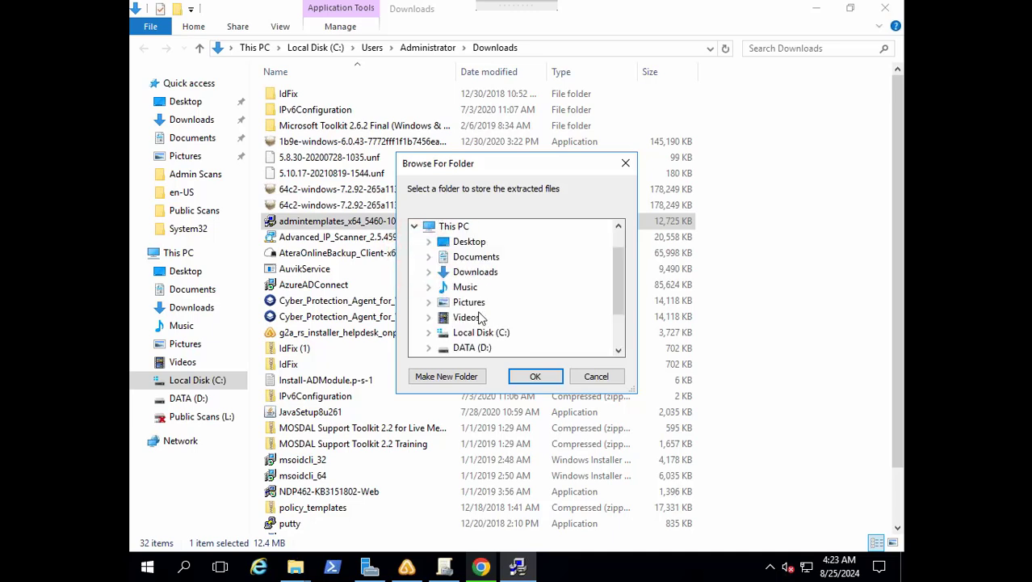
pyautogui.doubleClick(481, 332)
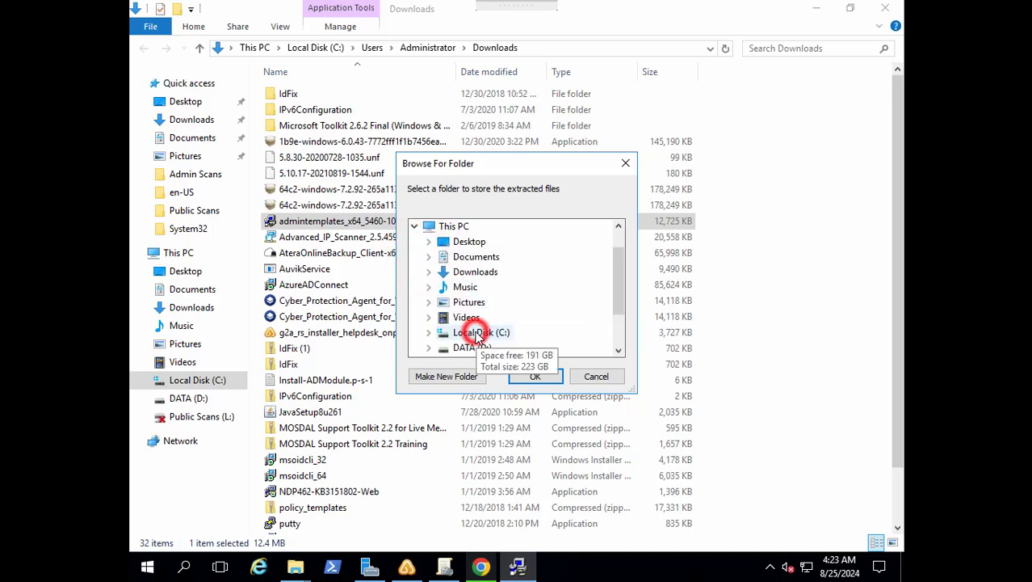
pyautogui.click(436, 377)
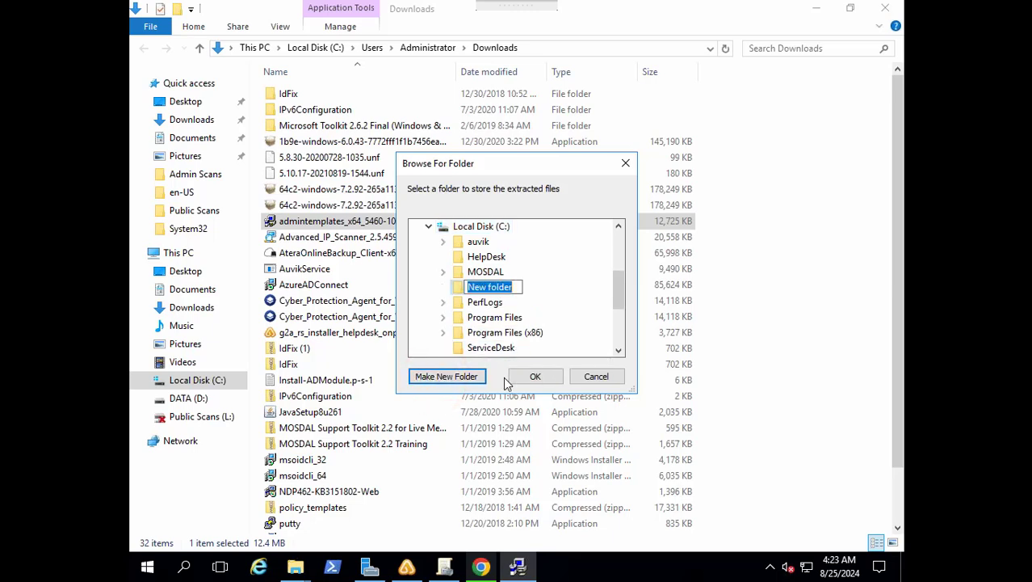
pyautogui.write('ADMX')
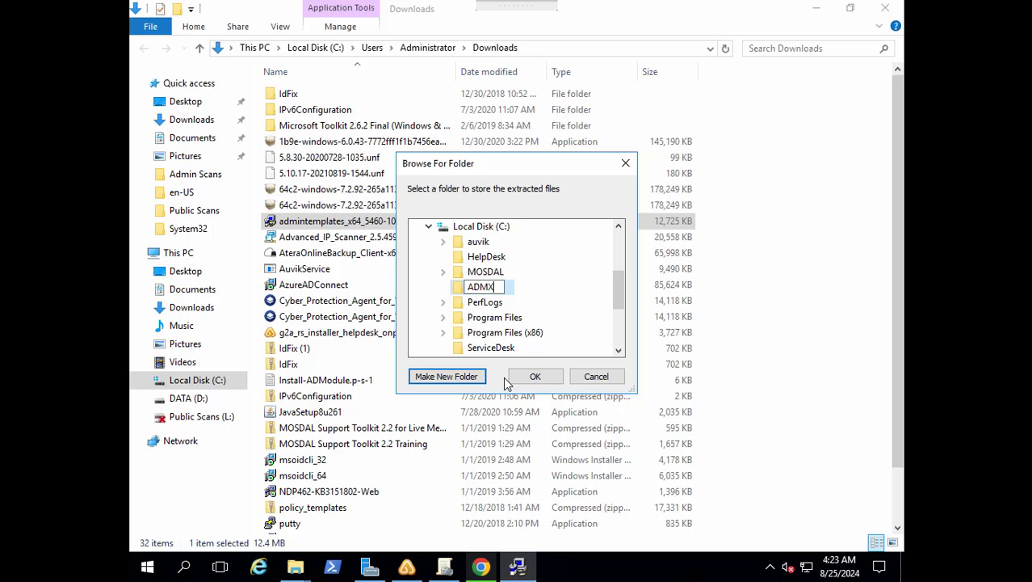
pyautogui.write(' Office')
pyautogui.click(481, 300)
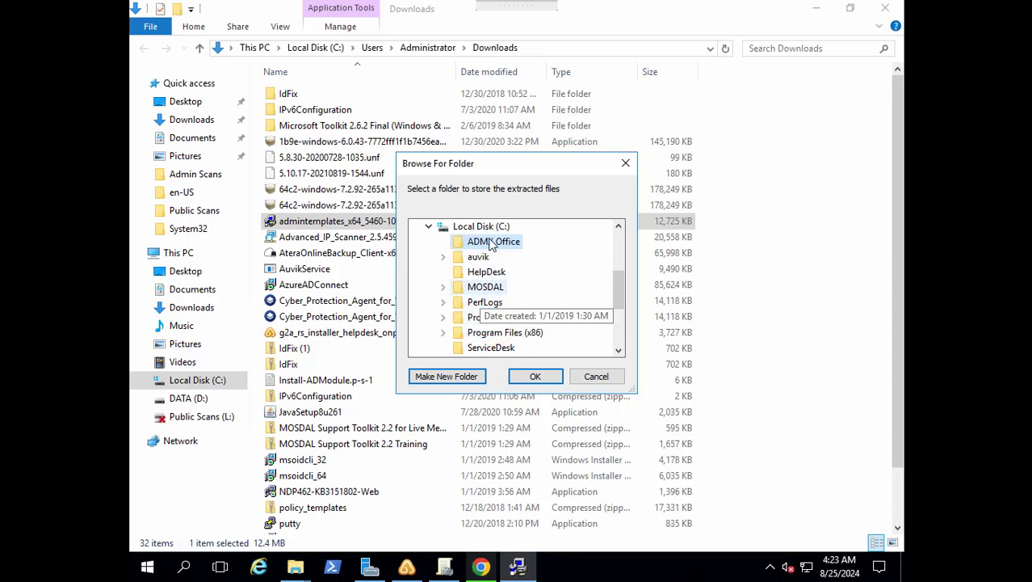
# - Extract the Office administrative templates into the ADMX Office folder and dismiss the completion message
pyautogui.click(490, 239)
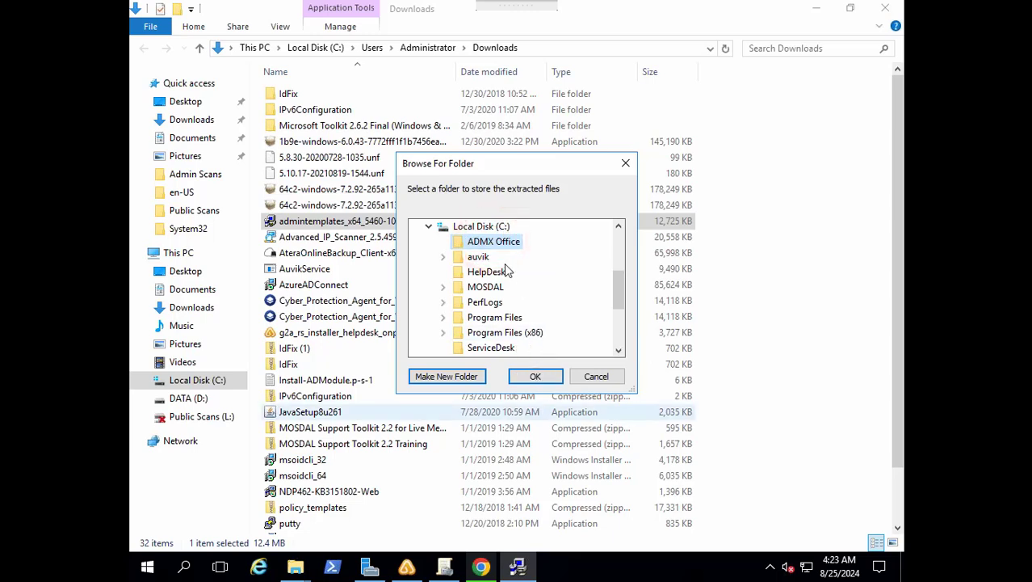
pyautogui.click(533, 377)
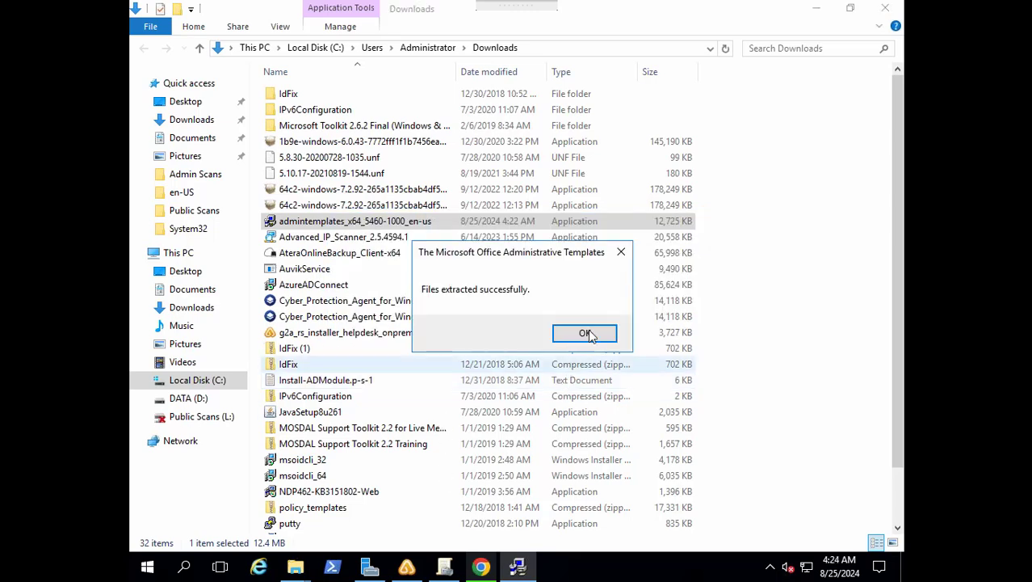
pyautogui.click(588, 333)
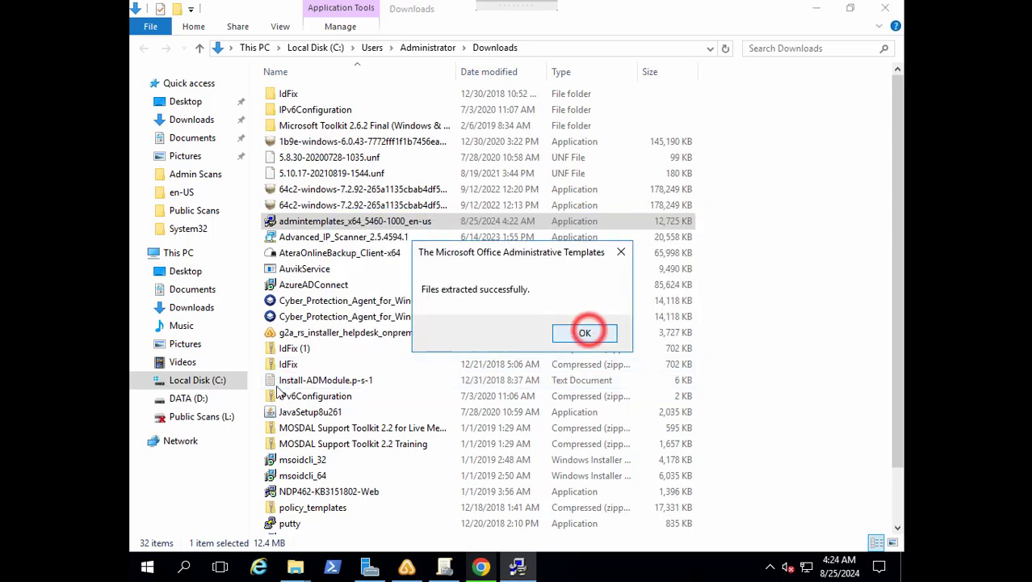
# - Open the admx folder inside C:\ADMX Office
pyautogui.click(183, 387)
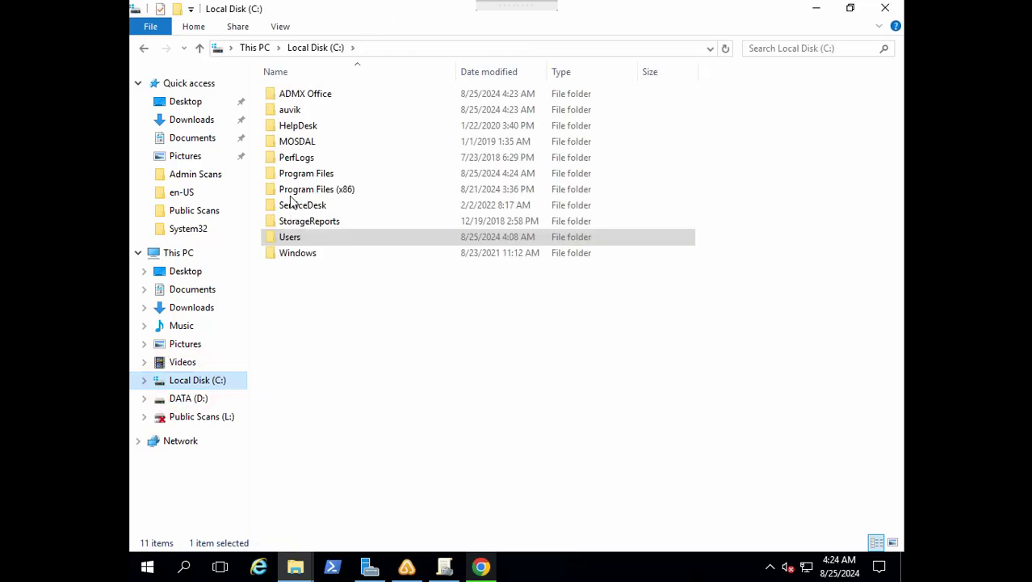
pyautogui.click(293, 95)
pyautogui.doubleClick(293, 95)
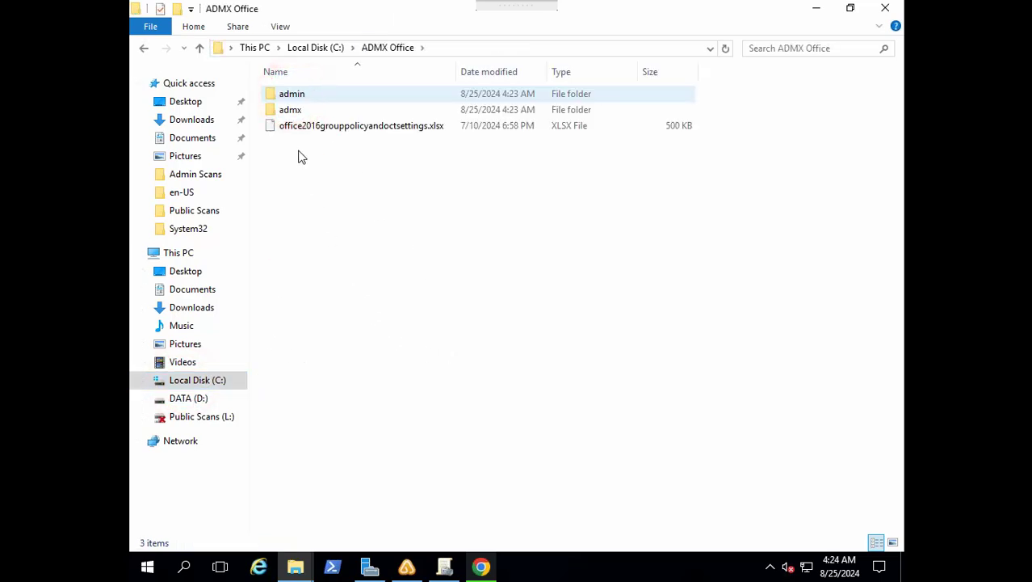
pyautogui.doubleClick(288, 111)
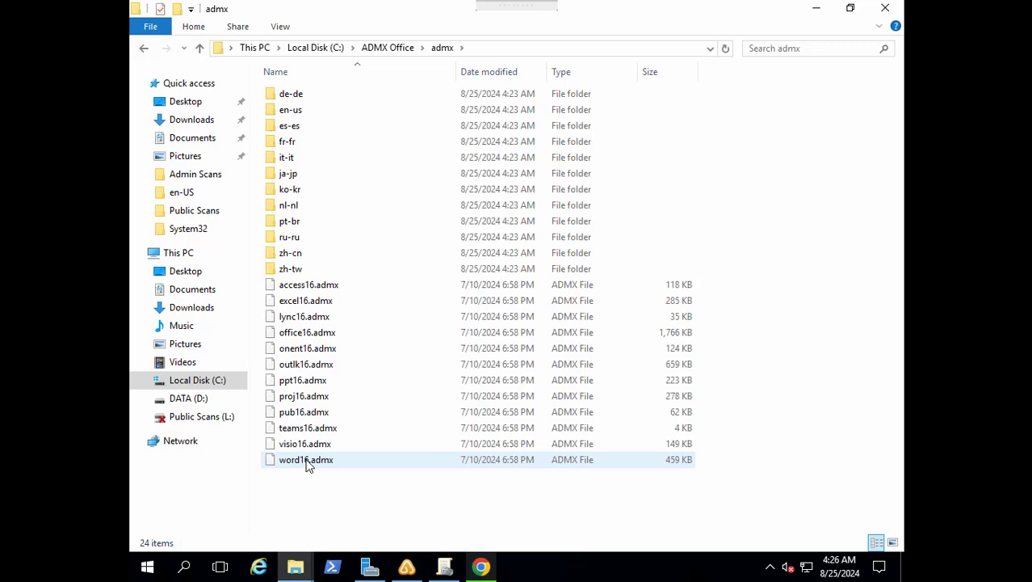
pyautogui.click(446, 568)
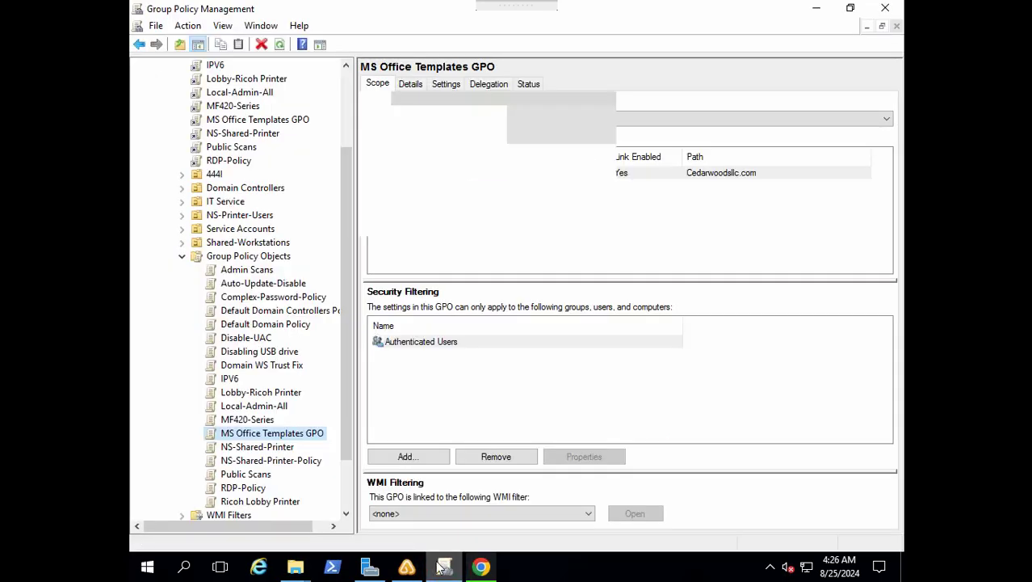
pyautogui.click(446, 568)
pyautogui.click(488, 334)
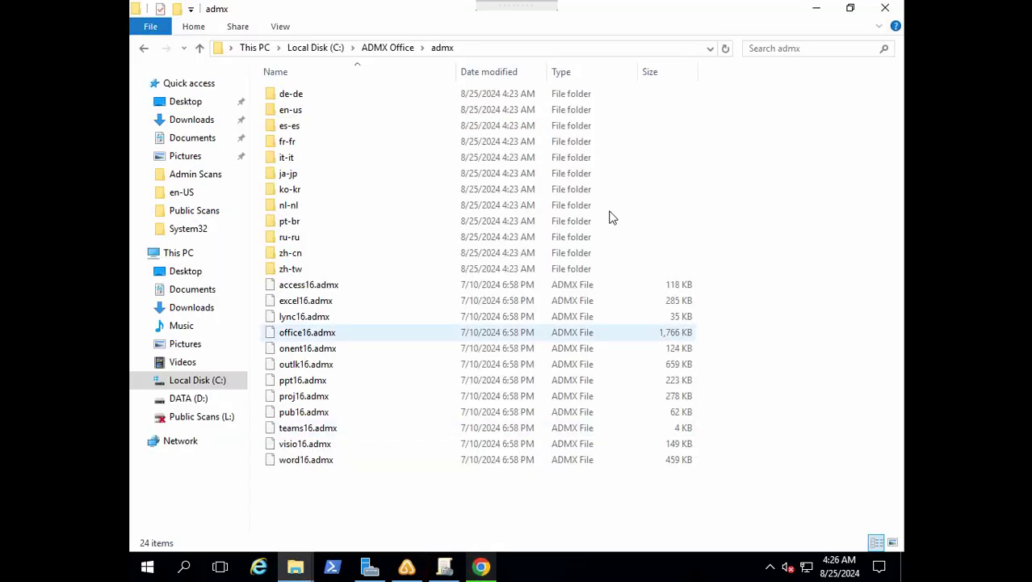
# - Open Local Disk (C:) in a separate window alongside the admx folder, and clear the browser and Downloads windows away
pyautogui.click(850, 8)
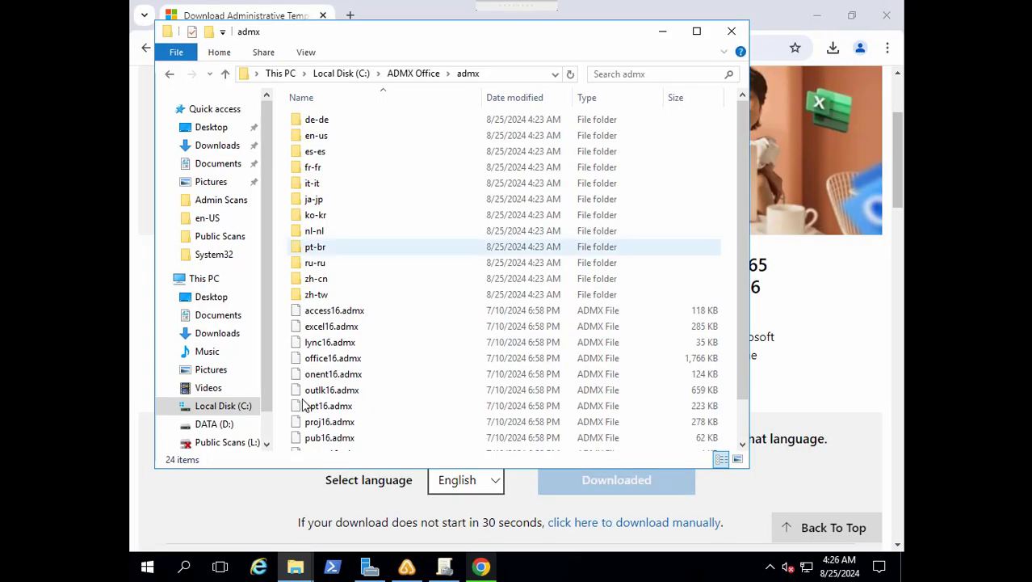
pyautogui.click(822, 14)
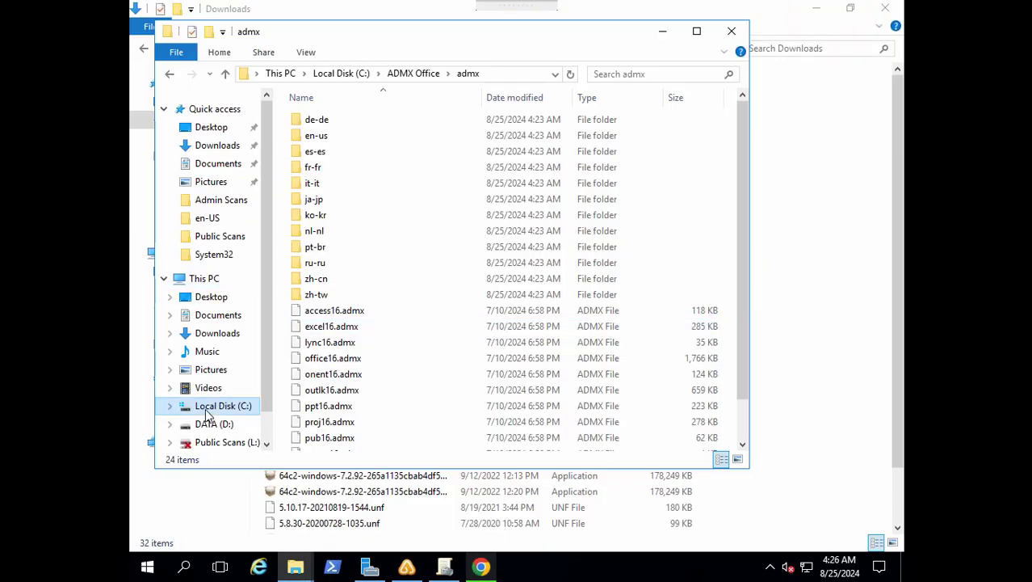
pyautogui.rightClick(207, 414)
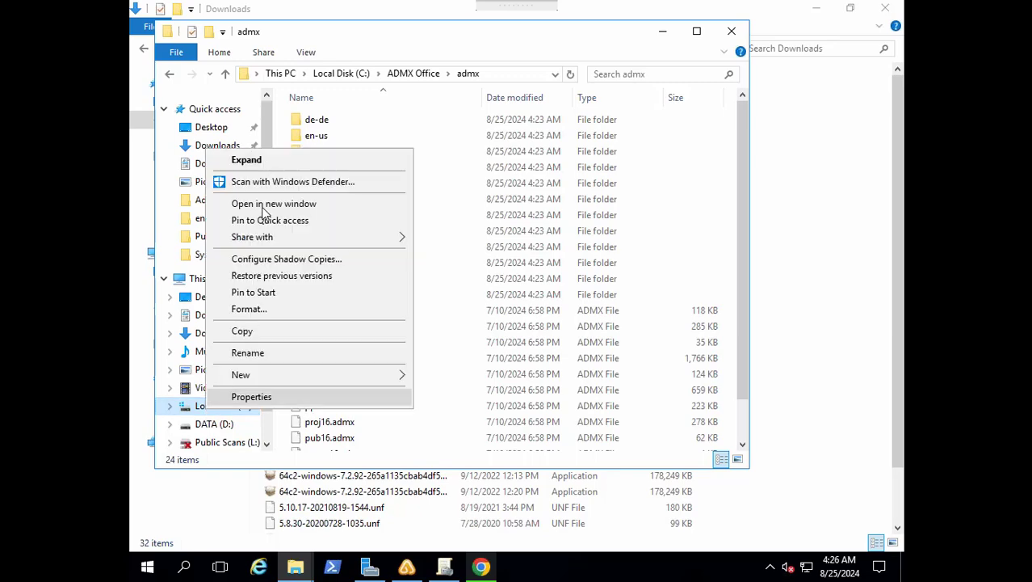
pyautogui.click(265, 206)
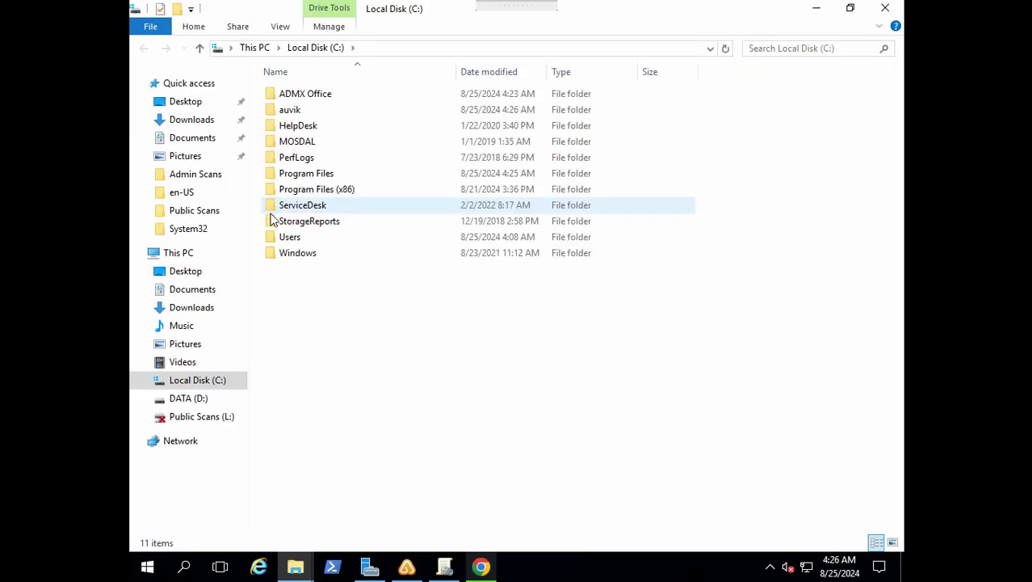
pyautogui.doubleClick(734, 10)
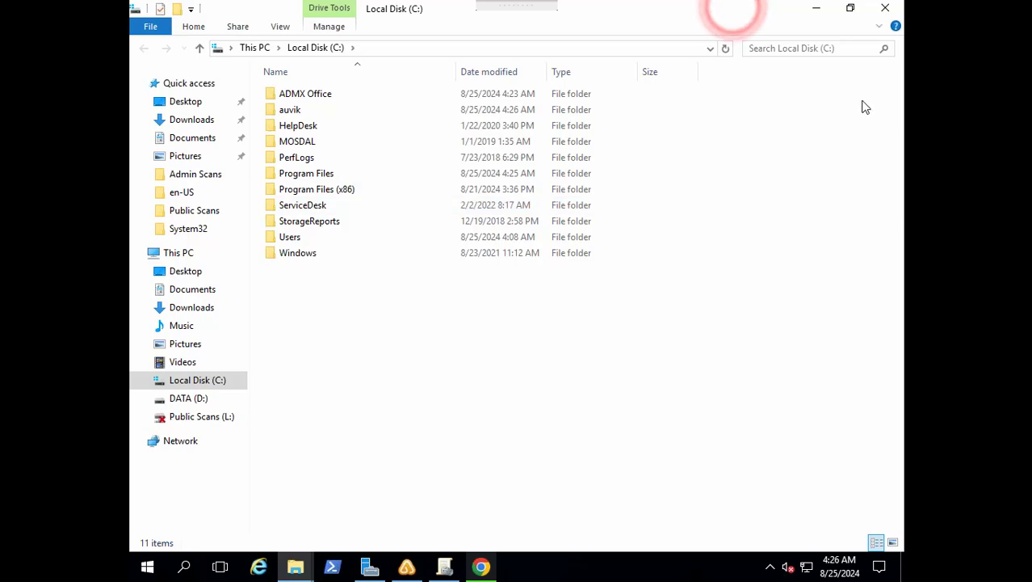
pyautogui.click(886, 9)
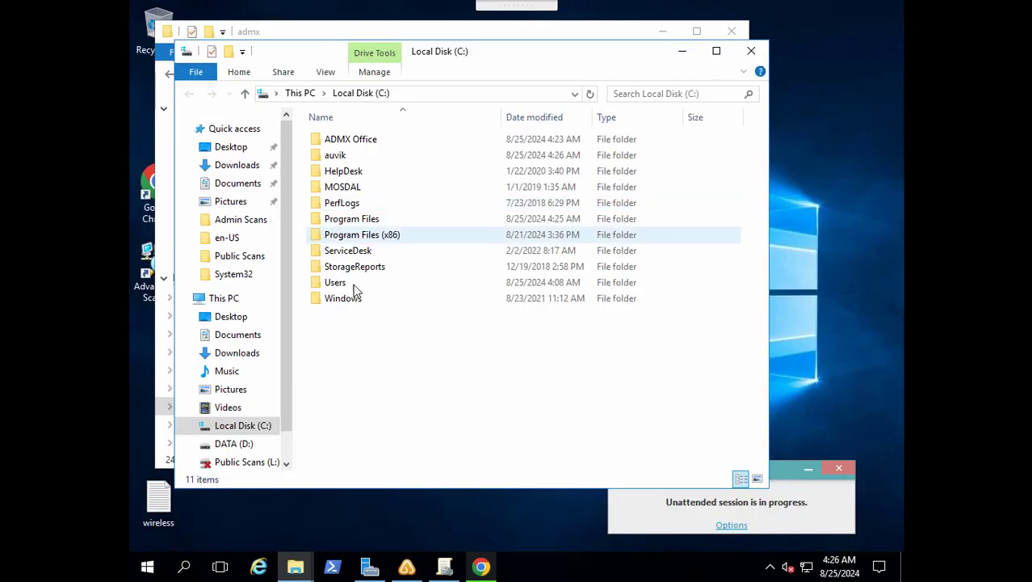
# - Open the PolicyDefinitions folder inside C:\Windows in the second window
pyautogui.doubleClick(343, 296)
pyautogui.click(345, 299)
pyautogui.press('p')
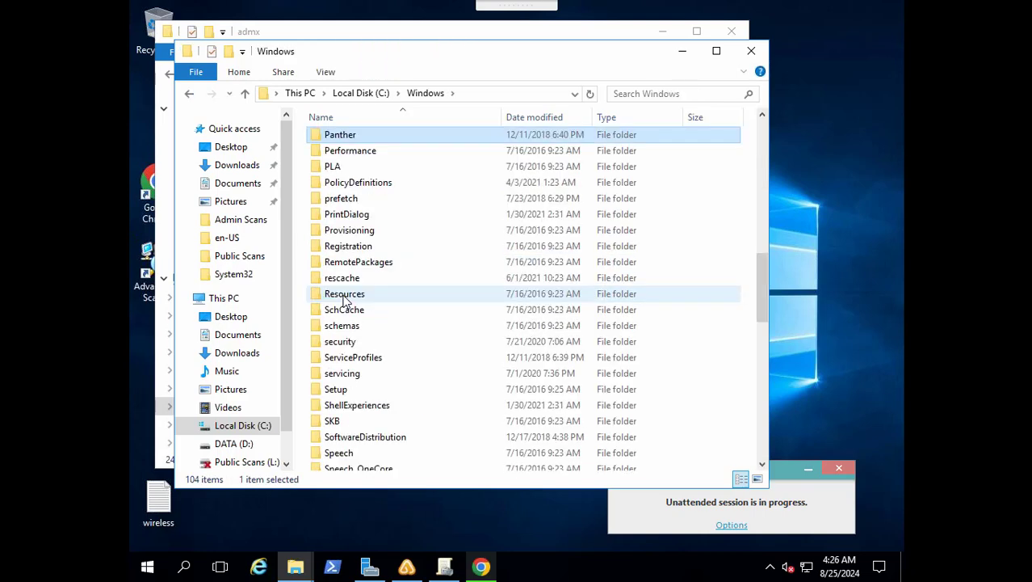
pyautogui.doubleClick(359, 184)
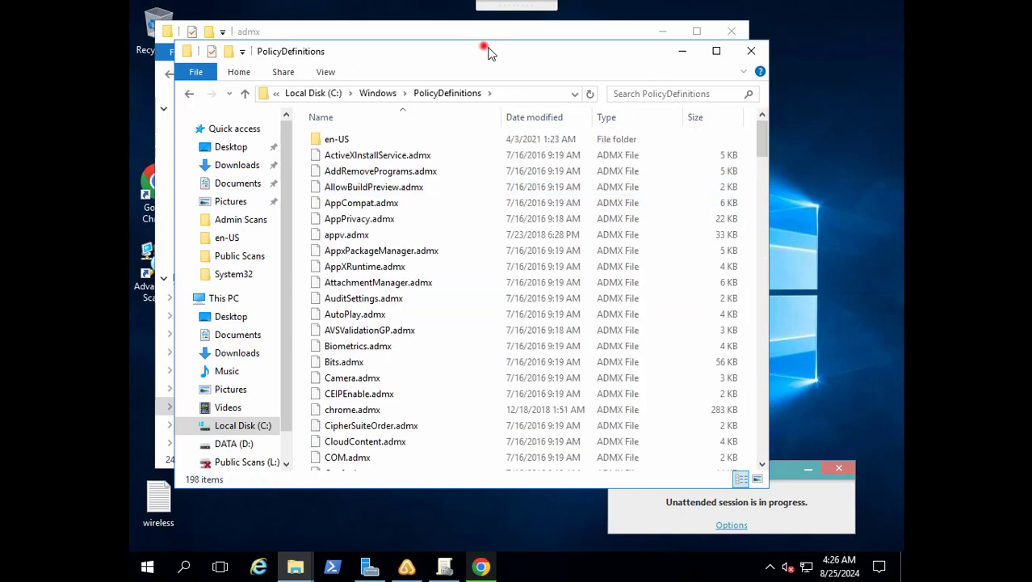
# - Move the PolicyDefinitions window aside so that the files in the admx window can be reached
pyautogui.moveTo(489, 54); pyautogui.dragTo(583, 79)
pyautogui.click(761, 194)
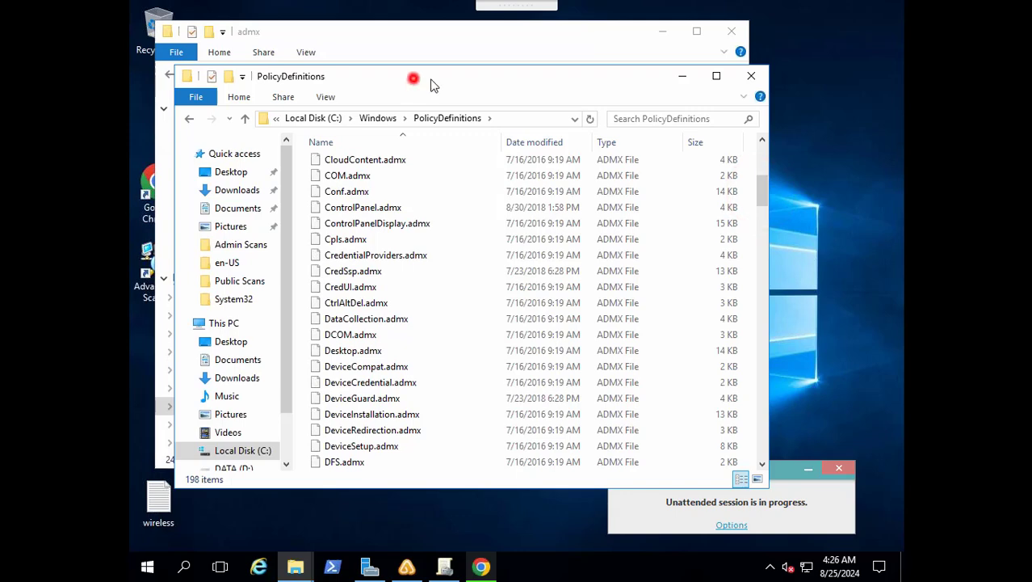
pyautogui.moveTo(413, 78); pyautogui.dragTo(650, 83)
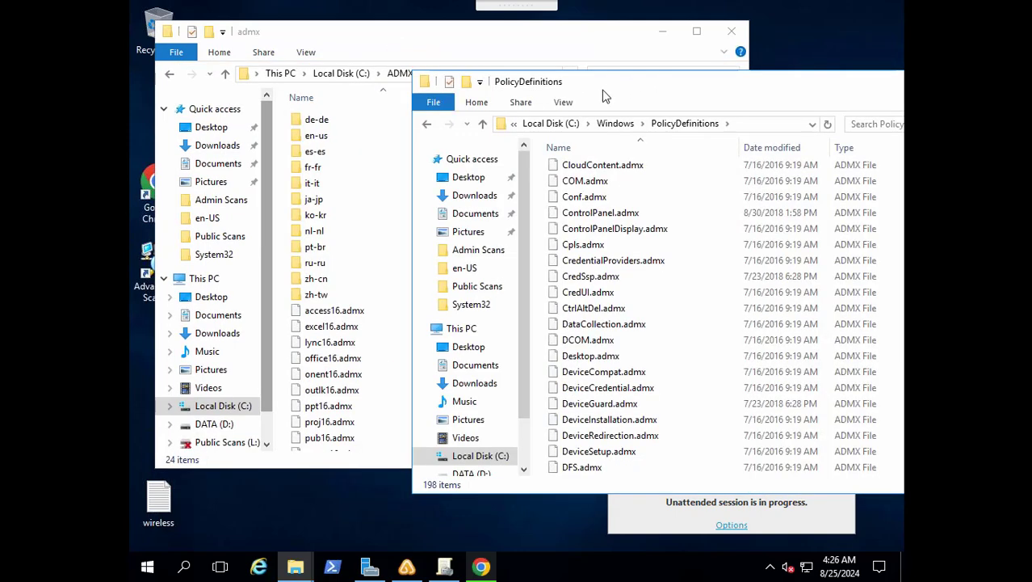
# - Copy all ADMX files from access16.admx through word16.admx in the admx folder into C:\Windows\PolicyDefinitions
pyautogui.click(368, 37)
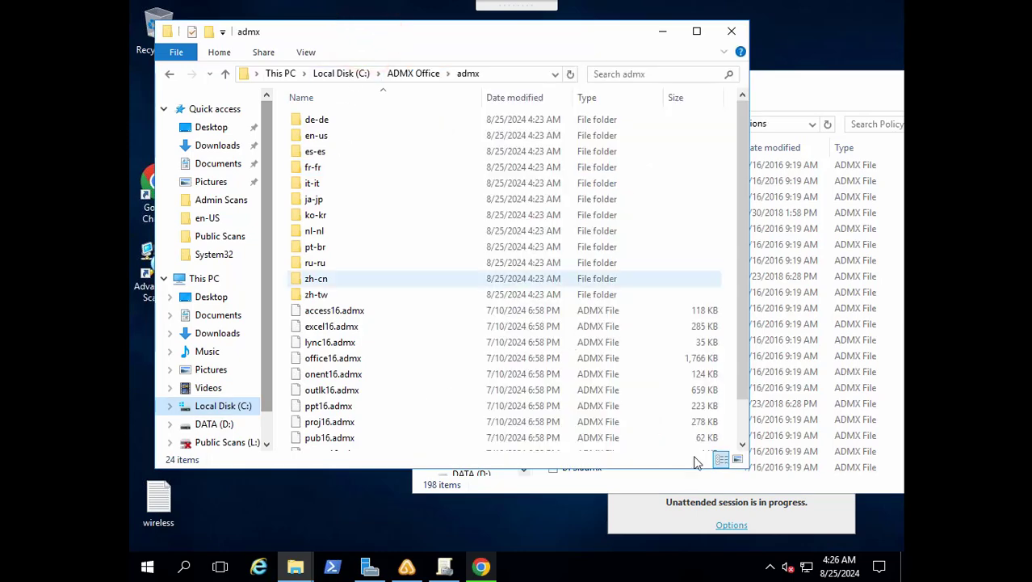
pyautogui.click(741, 424)
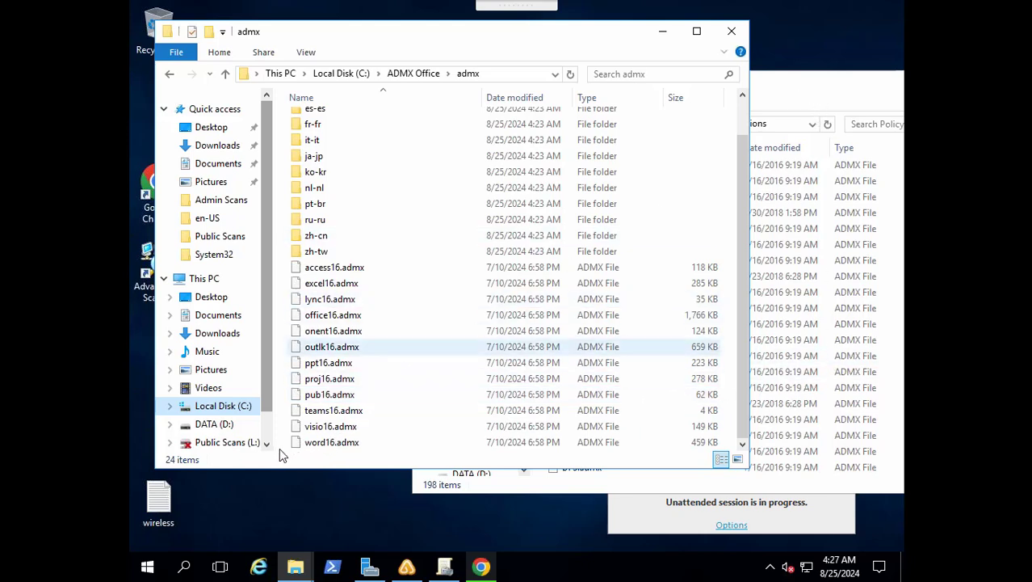
pyautogui.click(317, 443)
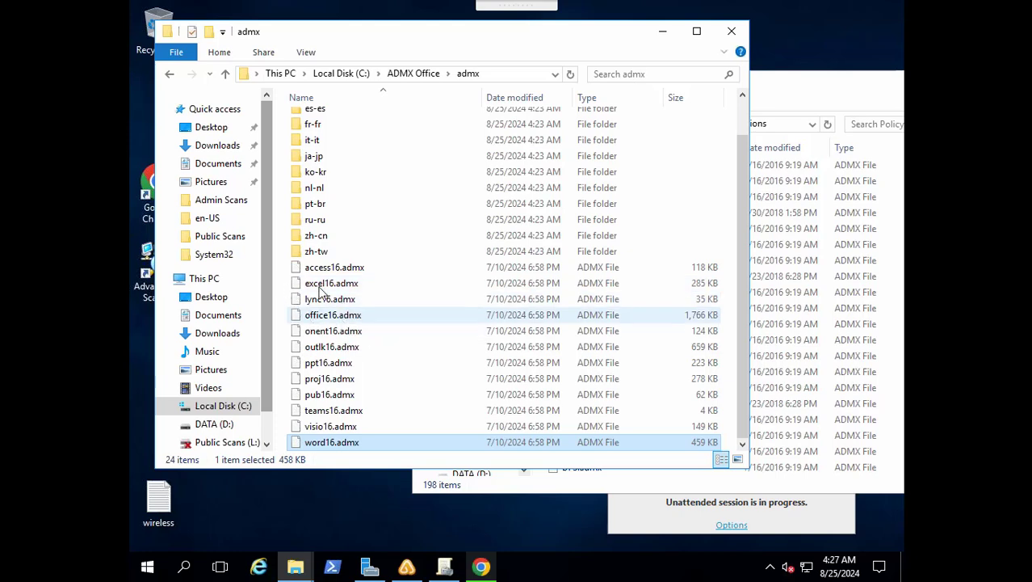
pyautogui.keyDown('shift'); pyautogui.click(330, 426); pyautogui.keyUp('shift')
pyautogui.keyDown('shift'); pyautogui.click(331, 411); pyautogui.keyUp('shift')
pyautogui.keyDown('shift'); pyautogui.click(330, 394); pyautogui.keyUp('shift')
pyautogui.keyDown('shift'); pyautogui.click(329, 378); pyautogui.keyUp('shift')
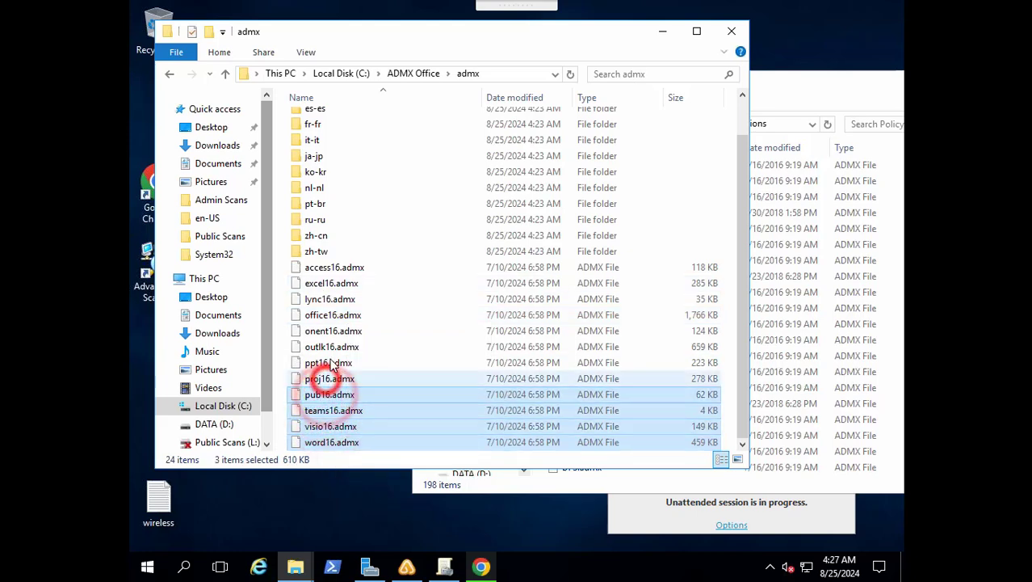
pyautogui.keyDown('shift'); pyautogui.click(328, 363); pyautogui.keyUp('shift')
pyautogui.keyDown('shift'); pyautogui.click(331, 346); pyautogui.keyUp('shift')
pyautogui.keyDown('shift'); pyautogui.click(334, 331); pyautogui.keyUp('shift')
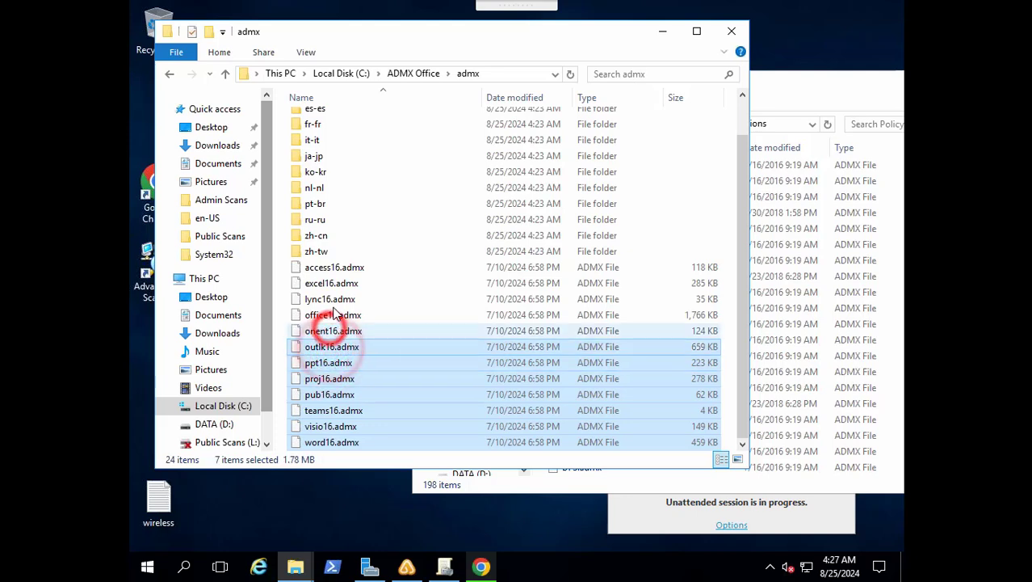
pyautogui.keyDown('shift'); pyautogui.click(333, 315); pyautogui.keyUp('shift')
pyautogui.keyDown('shift'); pyautogui.click(331, 297); pyautogui.keyUp('shift')
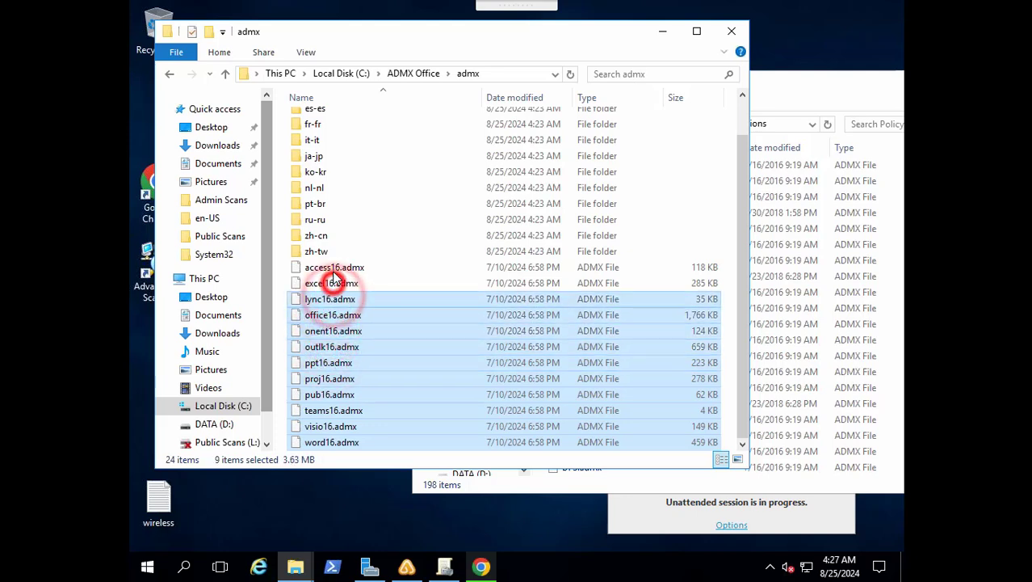
pyautogui.keyDown('shift'); pyautogui.click(333, 276); pyautogui.keyUp('shift')
pyautogui.keyDown('shift'); pyautogui.click(334, 267); pyautogui.keyUp('shift')
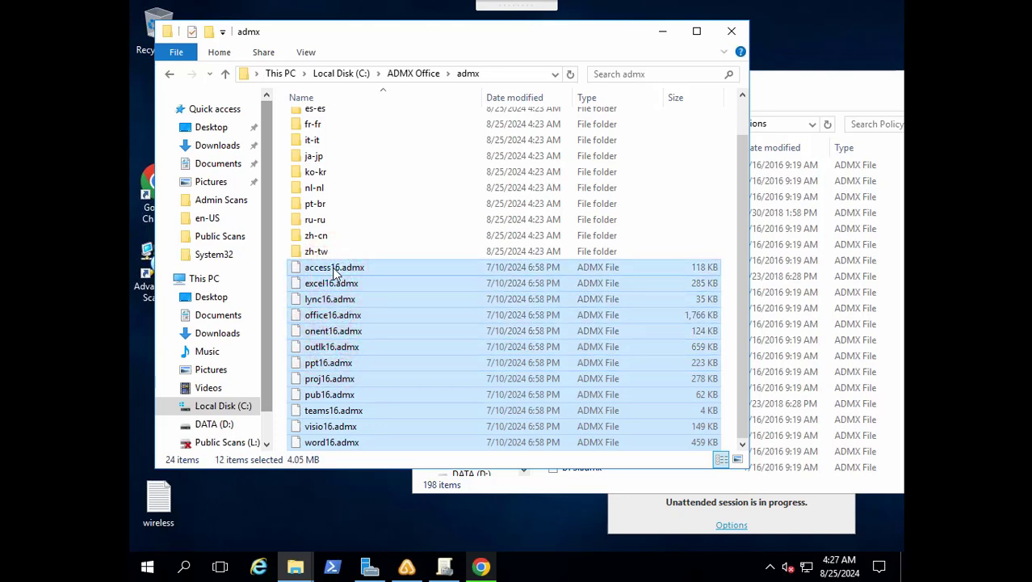
pyautogui.click(805, 84)
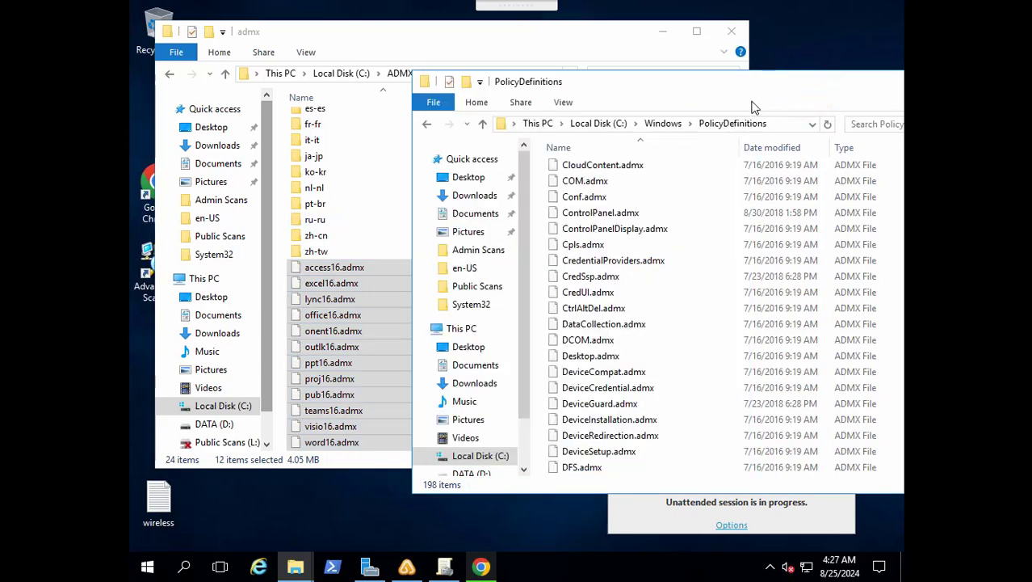
pyautogui.doubleClick(767, 93)
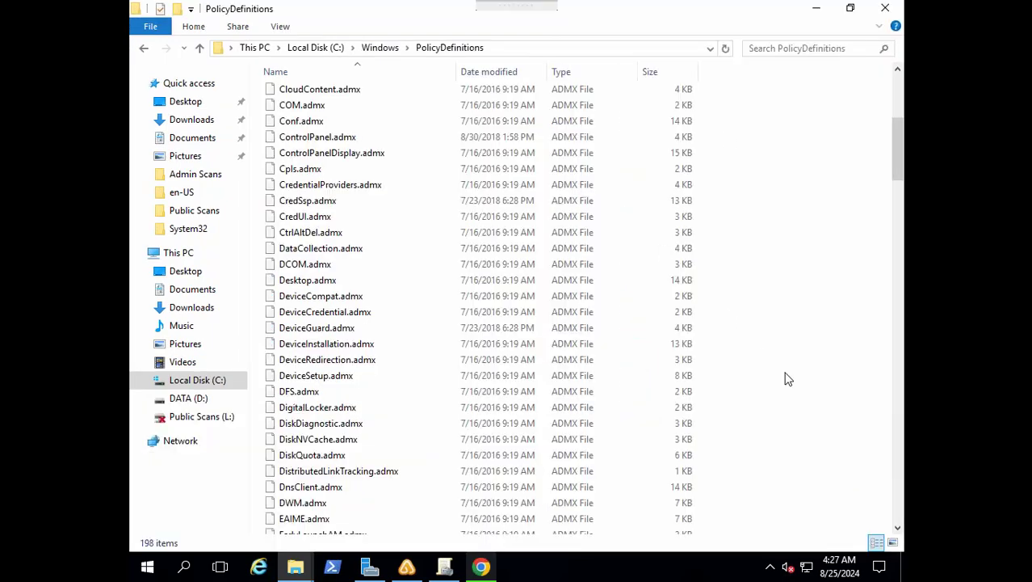
pyautogui.click(821, 384)
pyautogui.hotkey('ctrl', 'v')
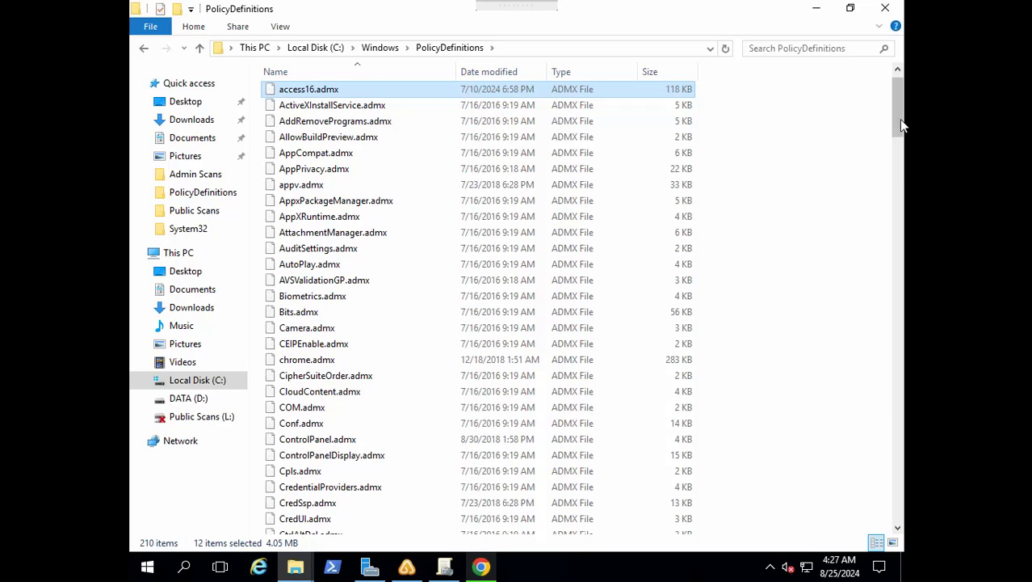
# - Look through the PolicyDefinitions folder for the copied Office ADMX files
pyautogui.scroll(1, 902, 109)
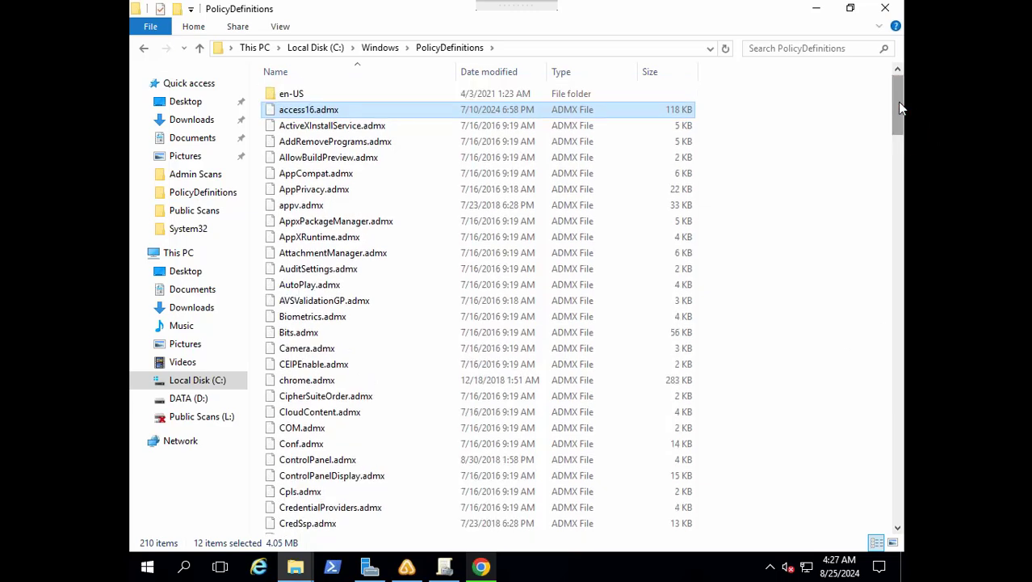
pyautogui.moveTo(899, 109)
pyautogui.mouseDown()
pyautogui.moveTo(900, 376)
pyautogui.moveTo(899, 109)
pyautogui.mouseUp()
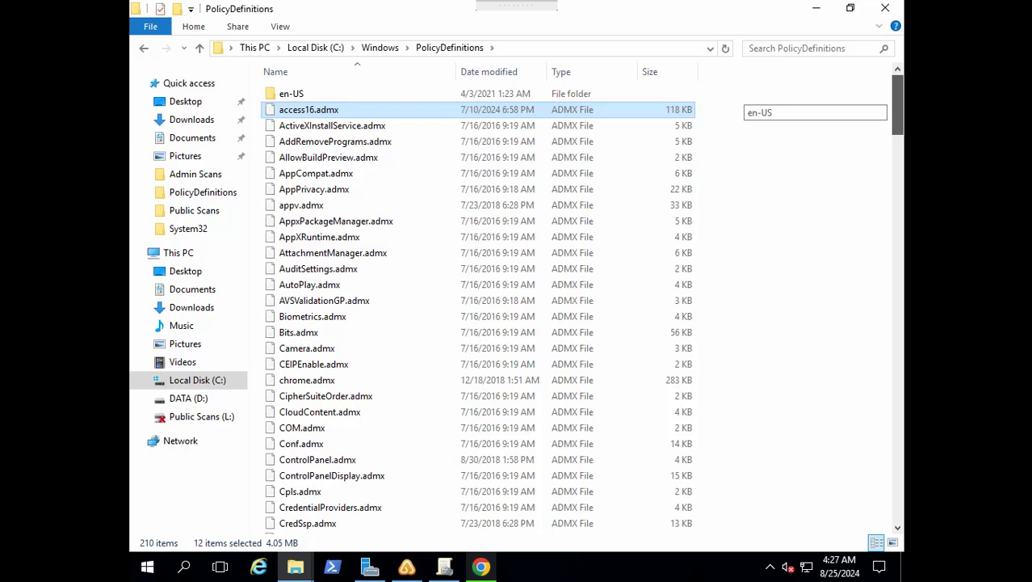
pyautogui.click(900, 210)
pyautogui.click(898, 250)
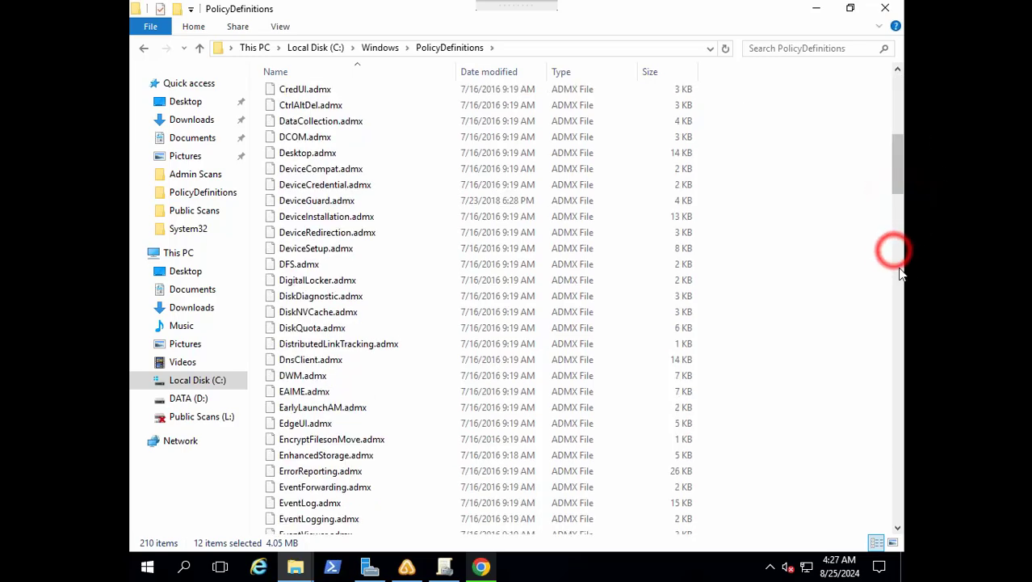
pyautogui.click(901, 323)
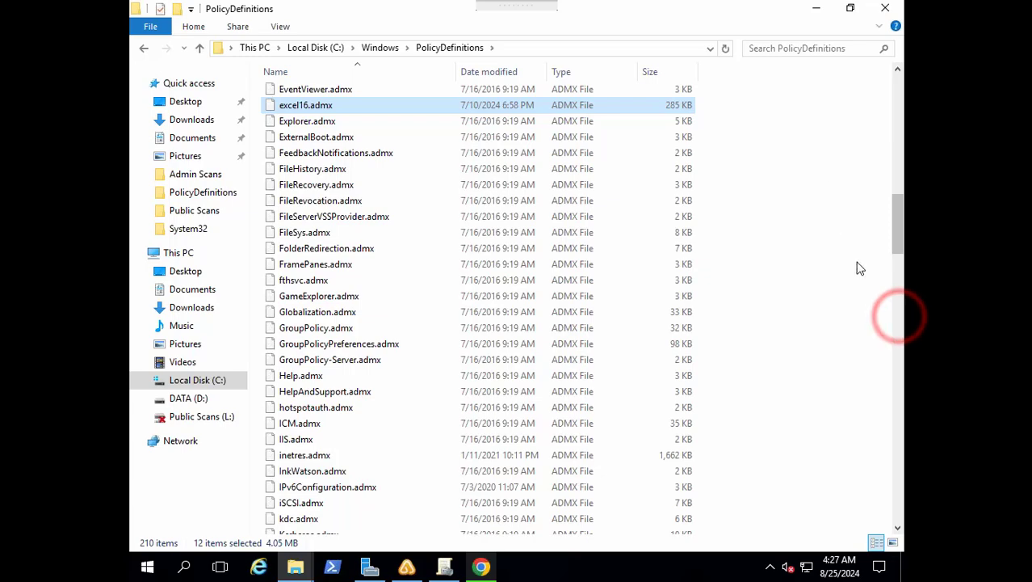
pyautogui.click(902, 359)
# - Return to the admx window and open its en-us language folder
pyautogui.click(850, 9)
pyautogui.click(417, 39)
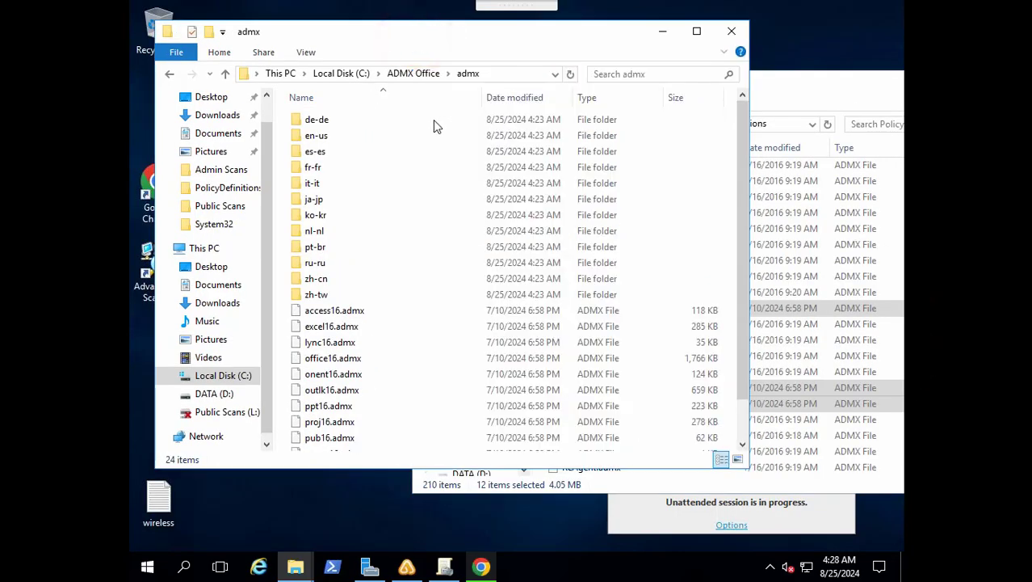
pyautogui.doubleClick(320, 135)
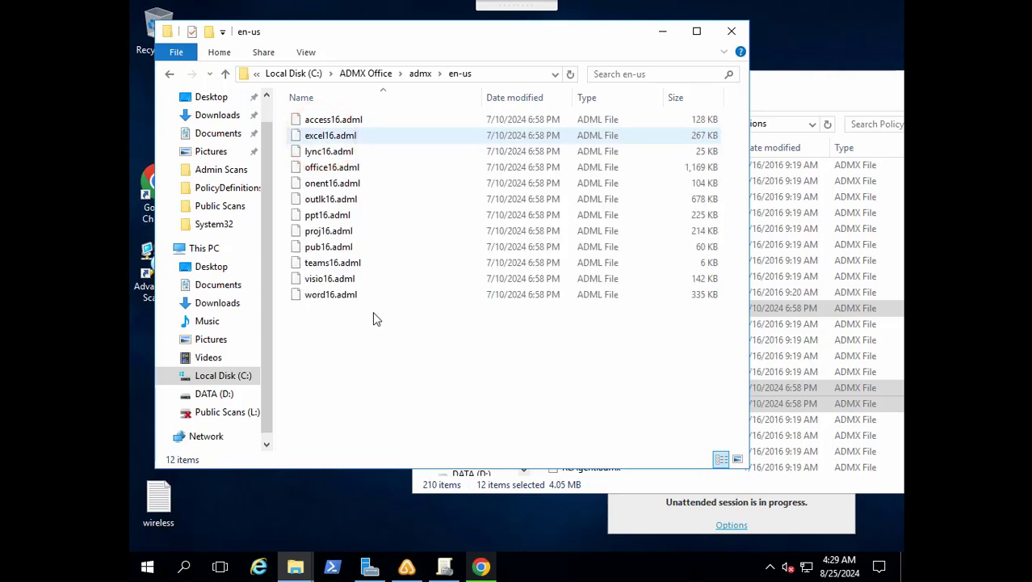
# - Copy all ADML files from access16.adml through word16.adml in en-us into C:\Windows\PolicyDefinitions\en-US
pyautogui.click(362, 336)
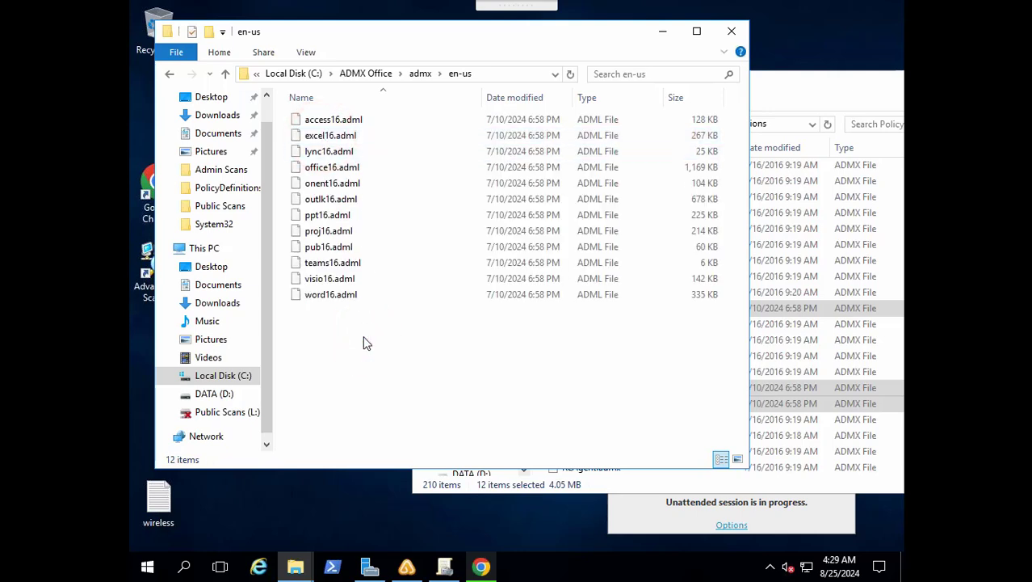
pyautogui.hotkey('ctrl', 'a')
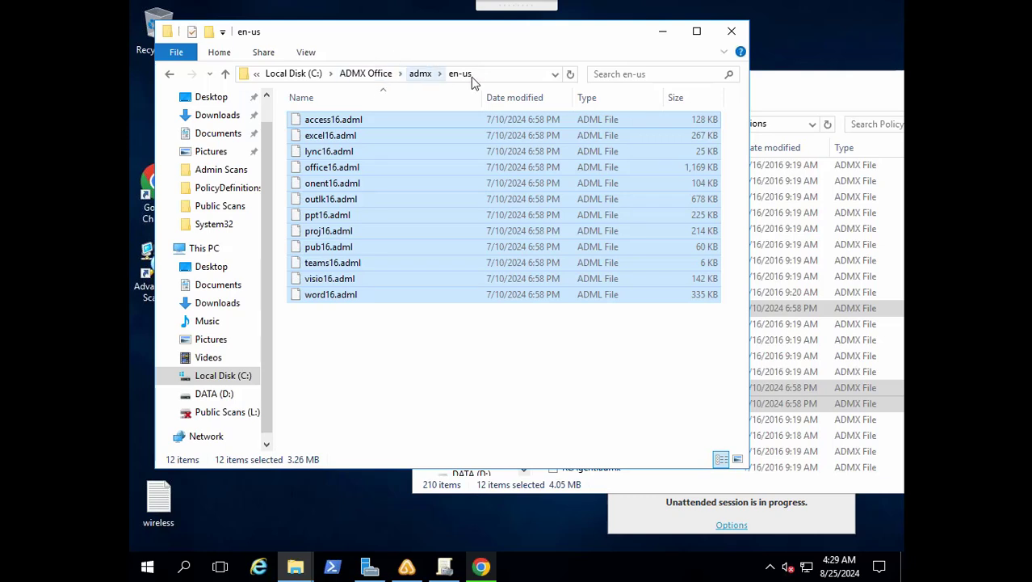
pyautogui.click(808, 89)
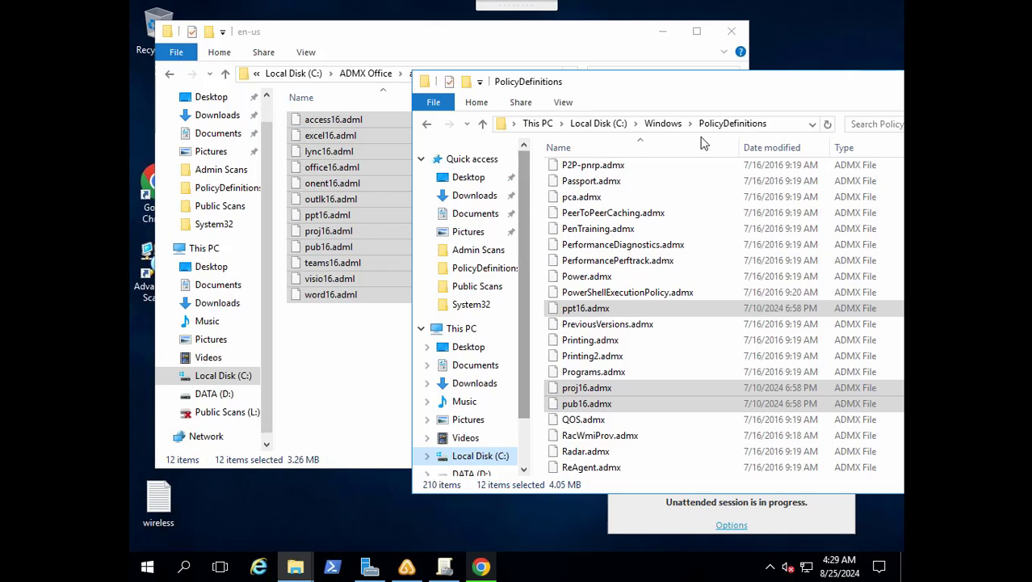
pyautogui.click(716, 125)
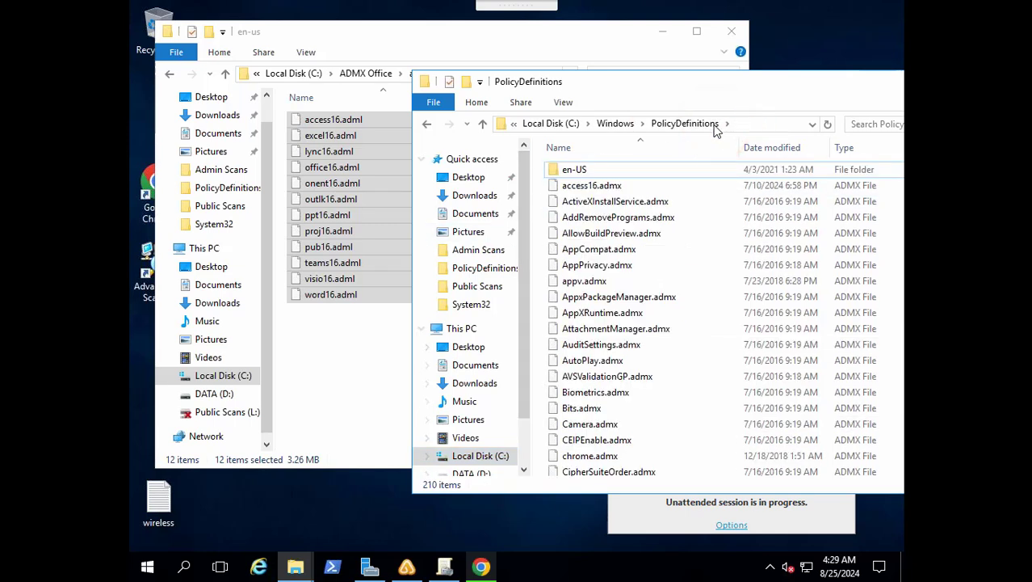
pyautogui.doubleClick(569, 171)
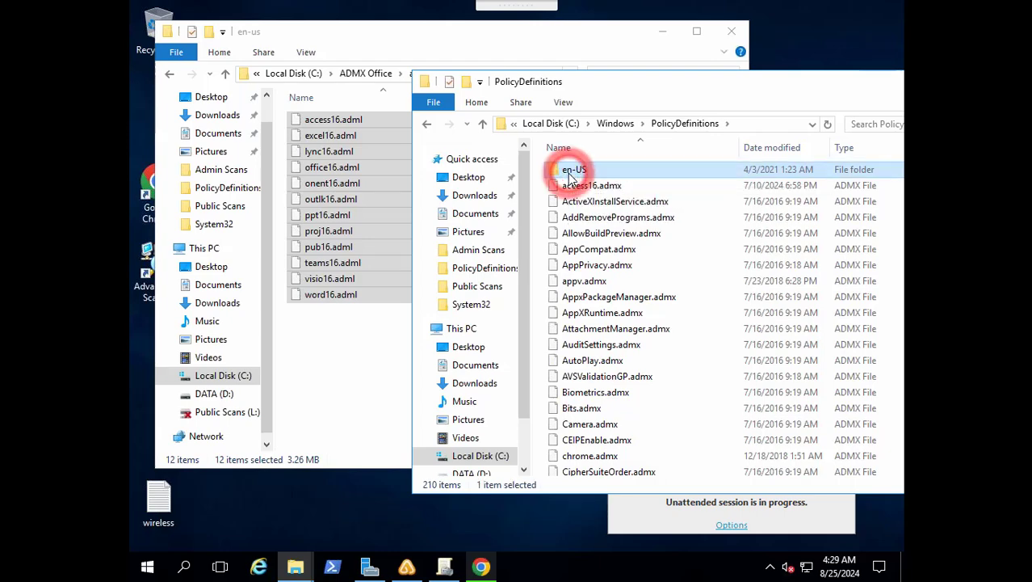
pyautogui.doubleClick(815, 92)
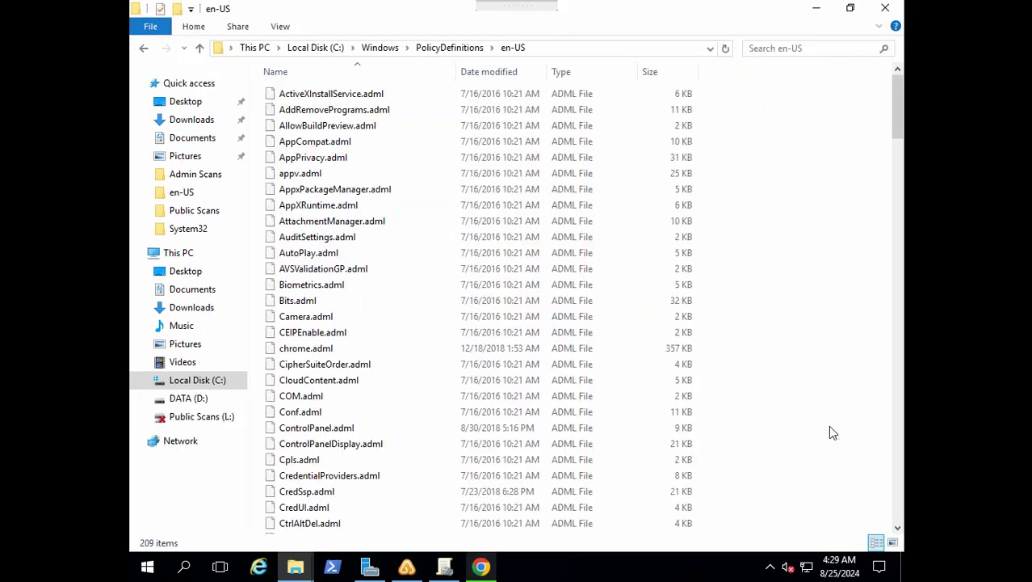
pyautogui.hotkey('ctrl', 'v')
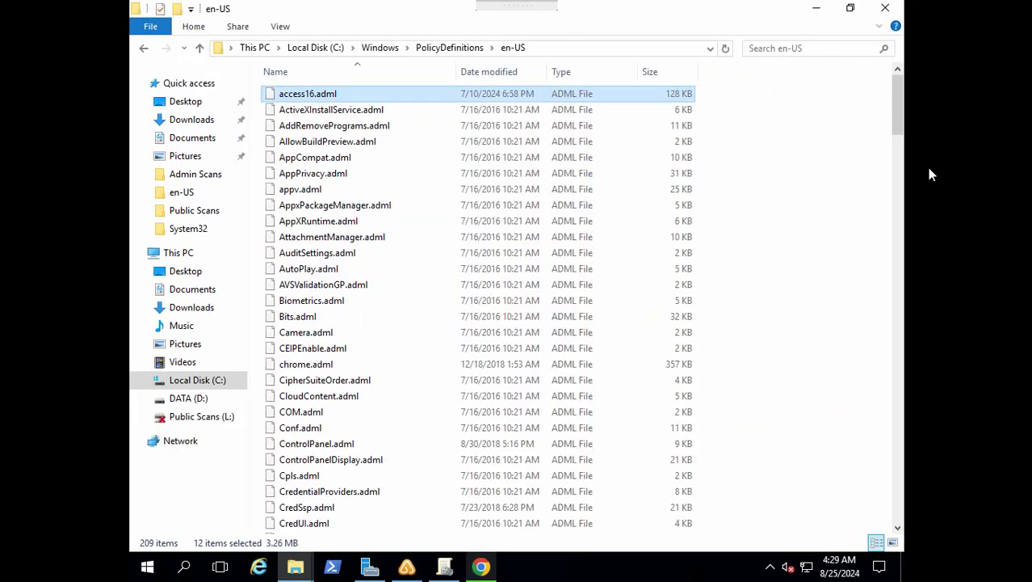
# - Look through the PolicyDefinitions en-US folder for the pasted Office ADML files
pyautogui.click(898, 194)
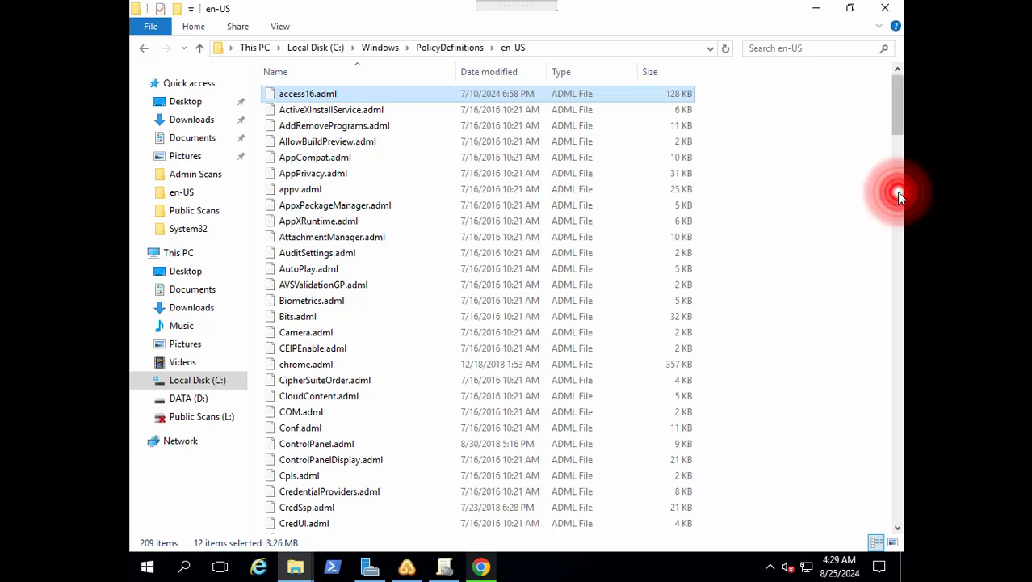
pyautogui.click(899, 257)
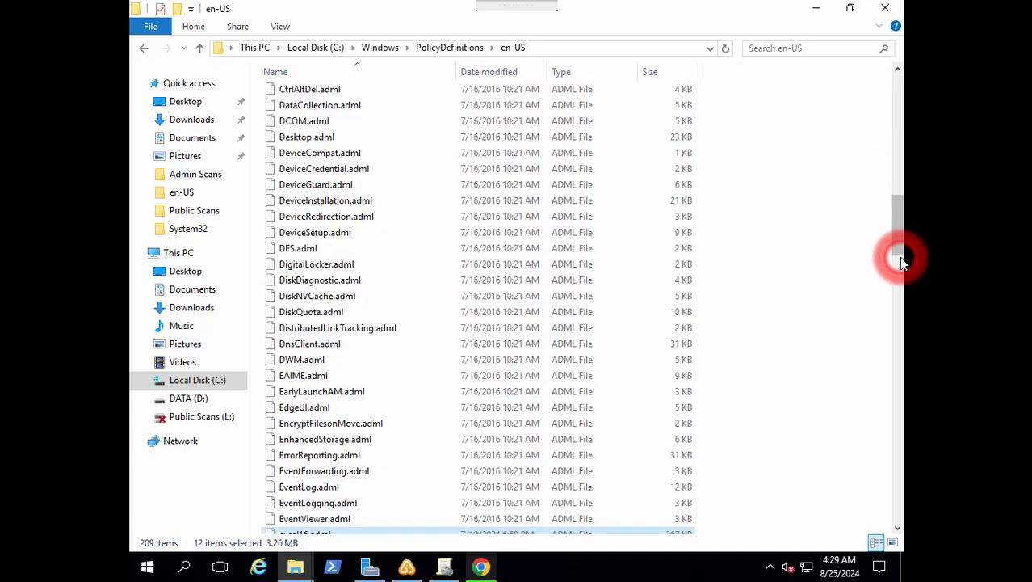
pyautogui.click(899, 257)
pyautogui.click(899, 257)
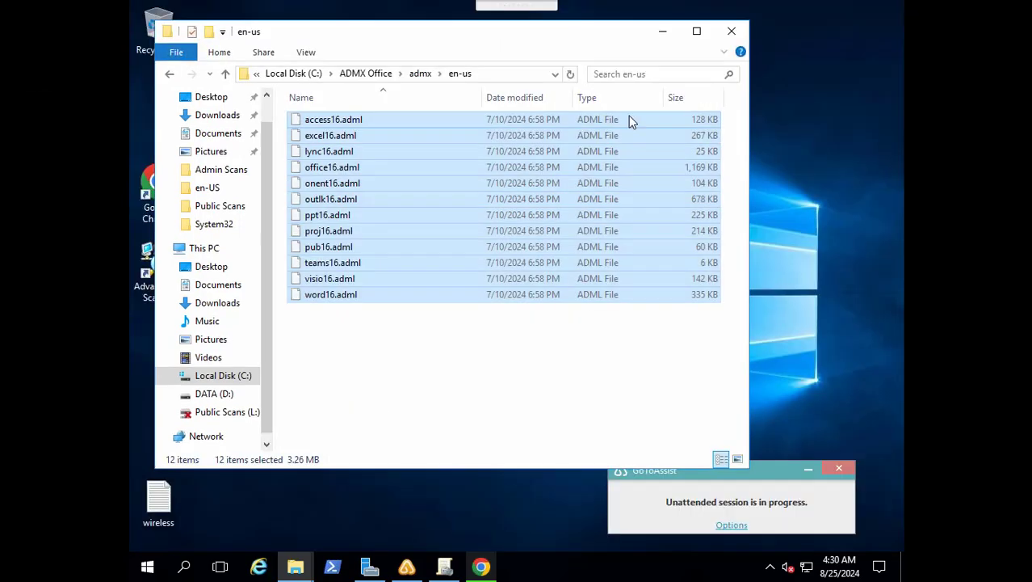
# - Put the en-us window away, switch to Group Policy Management, refresh it, and open MS Office Templates GPO for editing
pyautogui.click(662, 31)
pyautogui.click(442, 570)
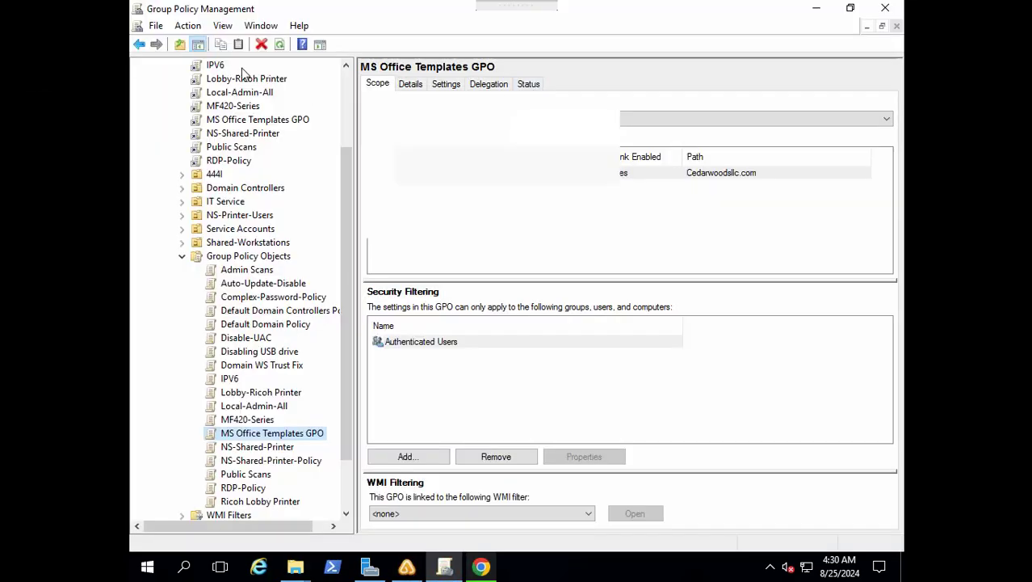
pyautogui.click(283, 45)
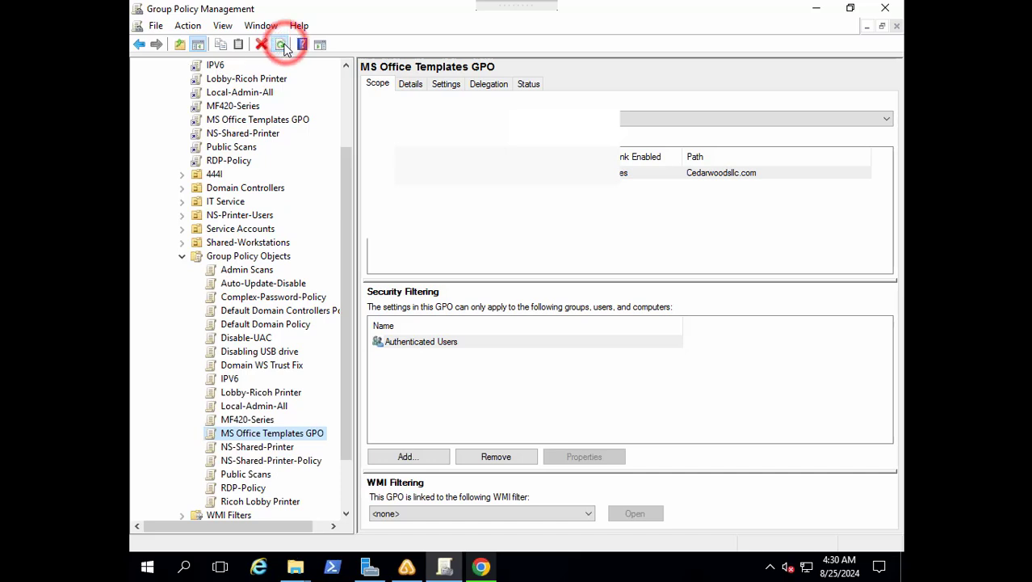
pyautogui.rightClick(276, 436)
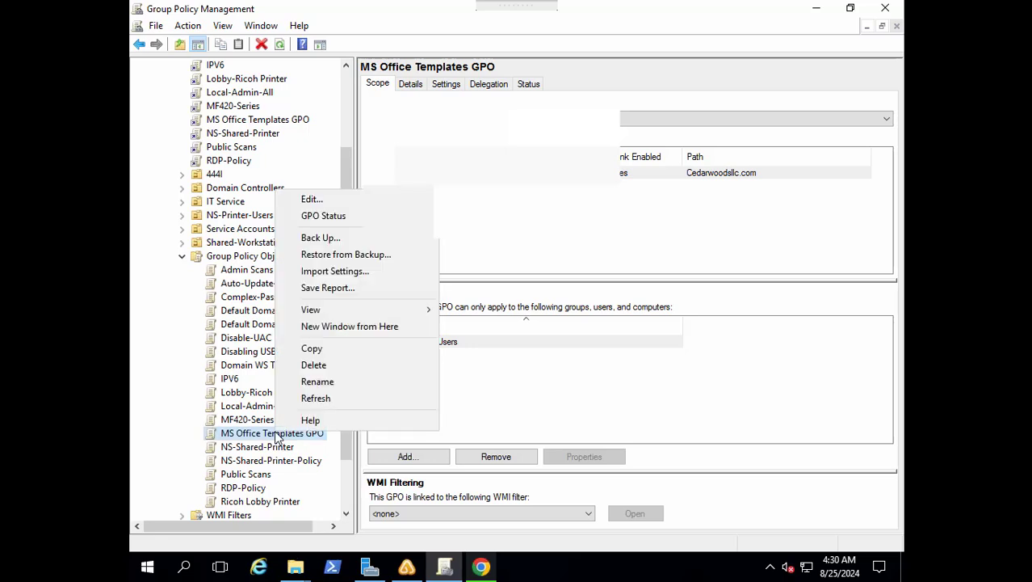
pyautogui.click(334, 202)
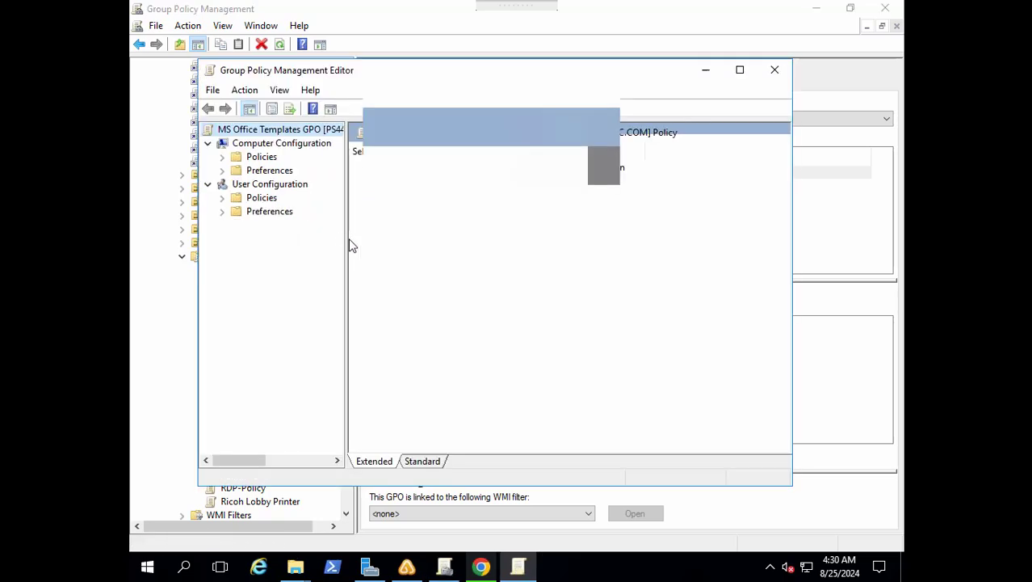
# - Expand Administrative Templates under the User Configuration policies, and enlarge the editor and its tree to show full names
pyautogui.click(222, 198)
pyautogui.click(236, 240)
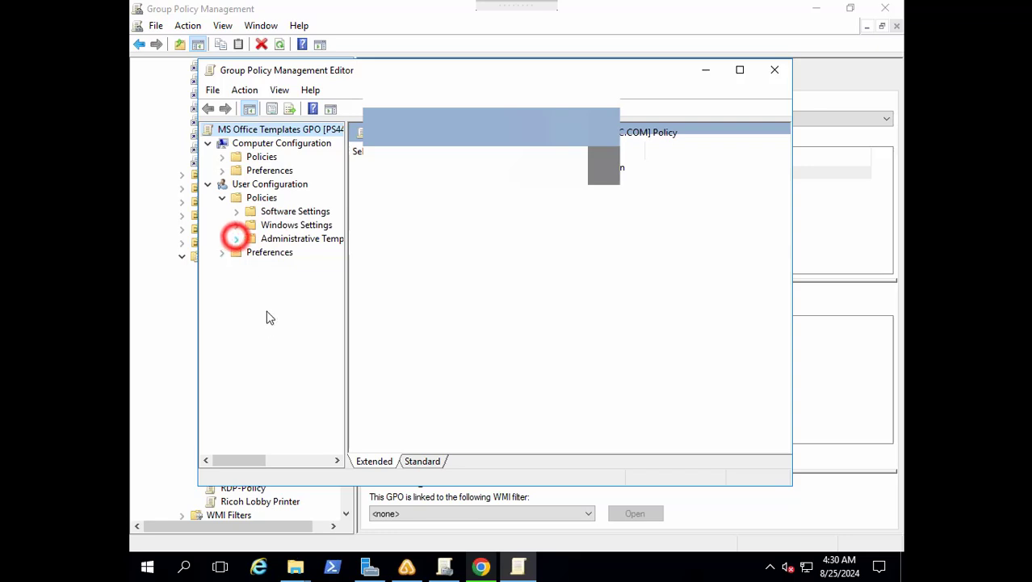
pyautogui.click(739, 71)
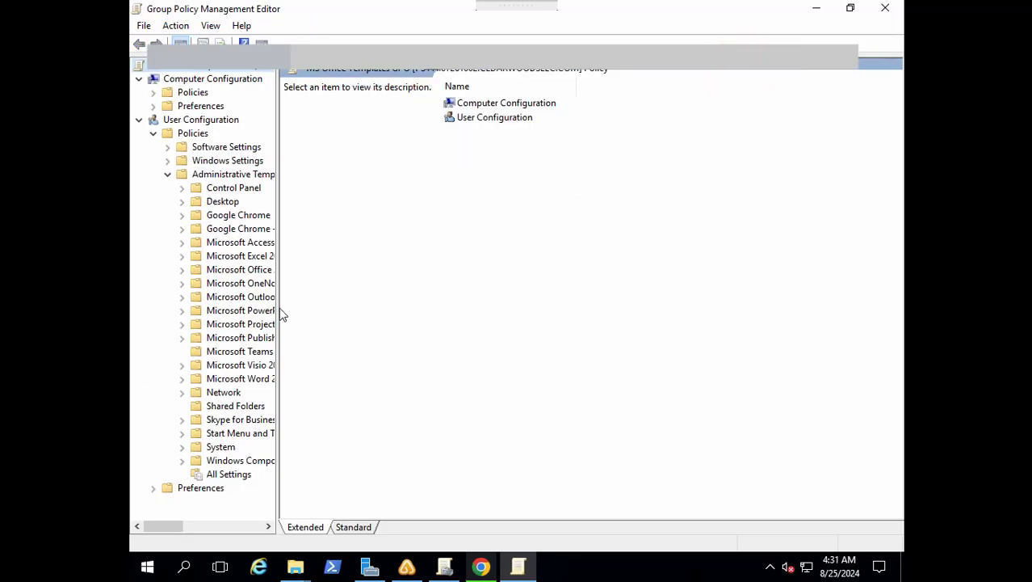
pyautogui.moveTo(277, 306); pyautogui.dragTo(548, 307)
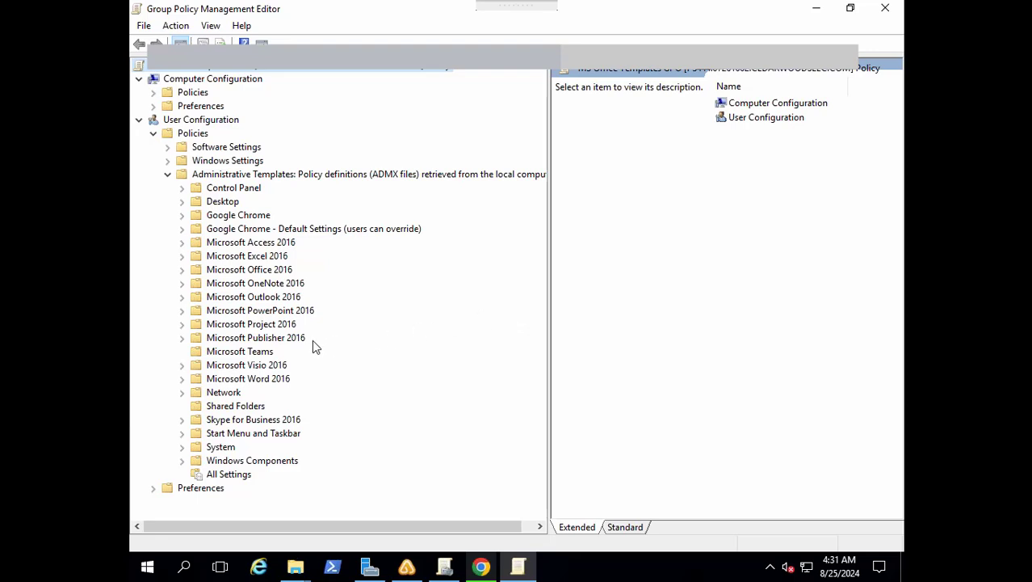
# - Examine the policy categories under Microsoft OneNote 2016 and Microsoft Office 2016, and collapse the Office 2016 folder
pyautogui.click(240, 324)
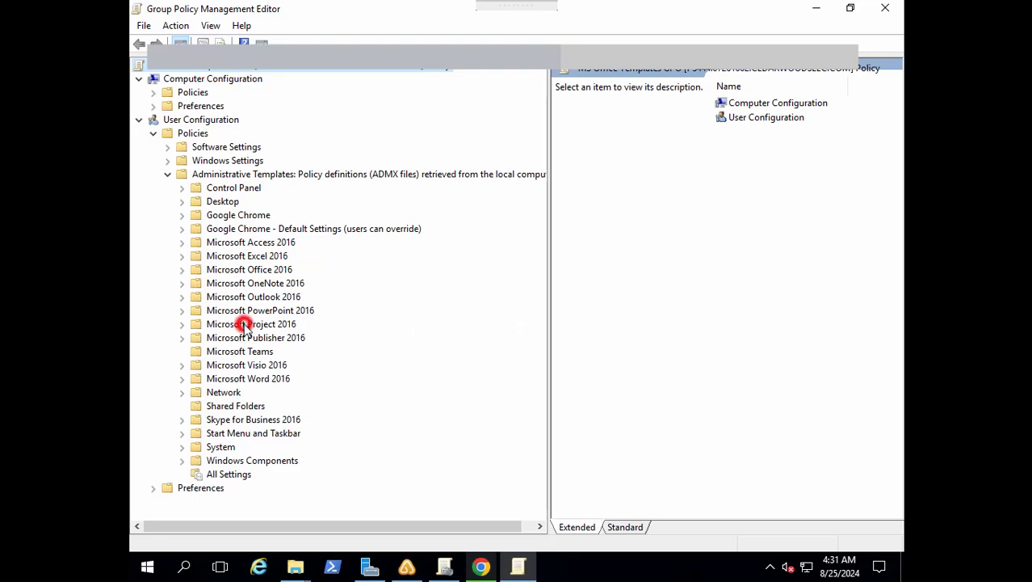
pyautogui.click(279, 286)
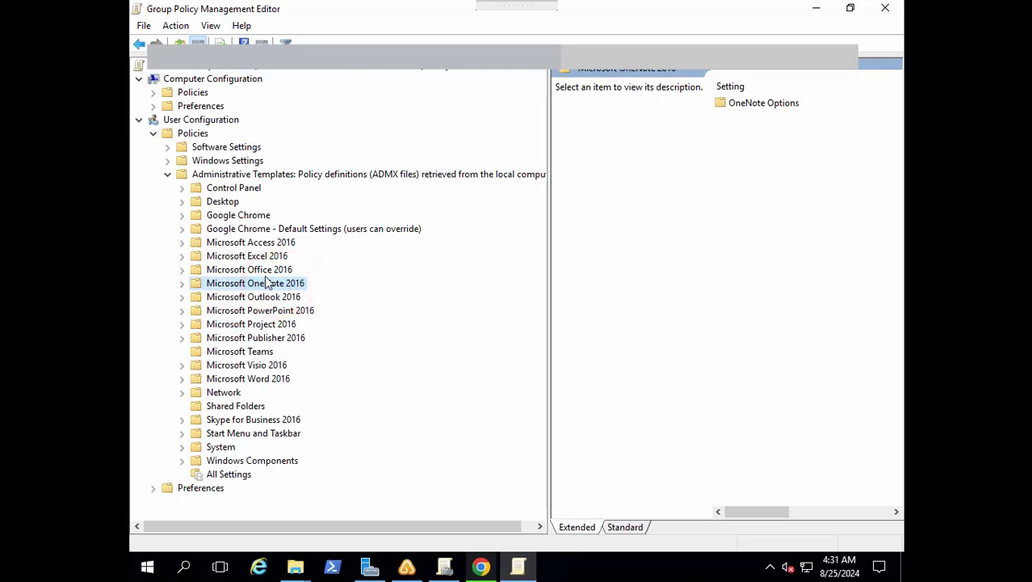
pyautogui.doubleClick(261, 270)
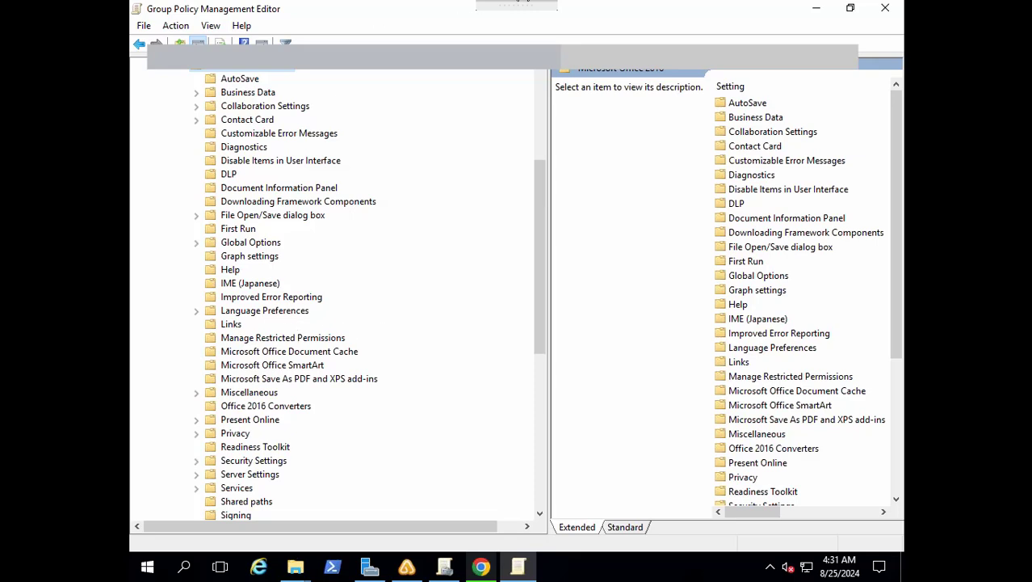
pyautogui.click(181, 71)
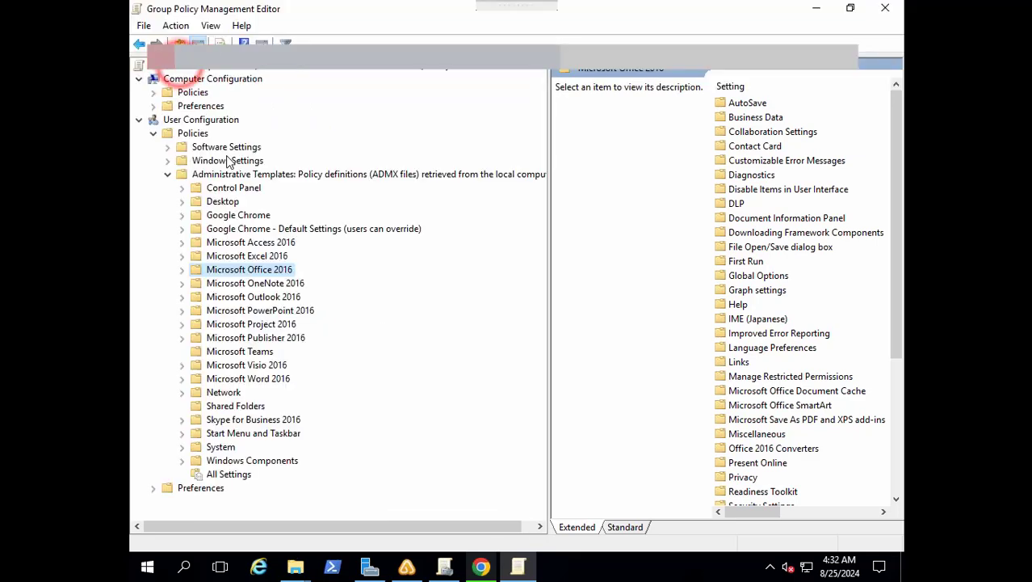
# - Examine the Microsoft Outlook 2016 policy folders, including Outlook Options and Outlook Today Settings, and collapse the Outlook folder
pyautogui.doubleClick(260, 297)
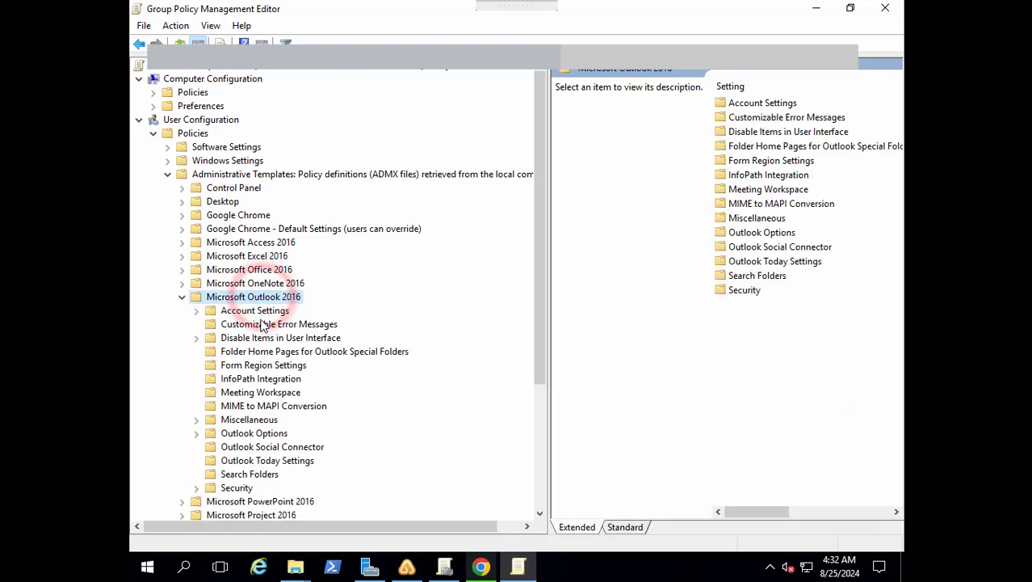
pyautogui.click(257, 326)
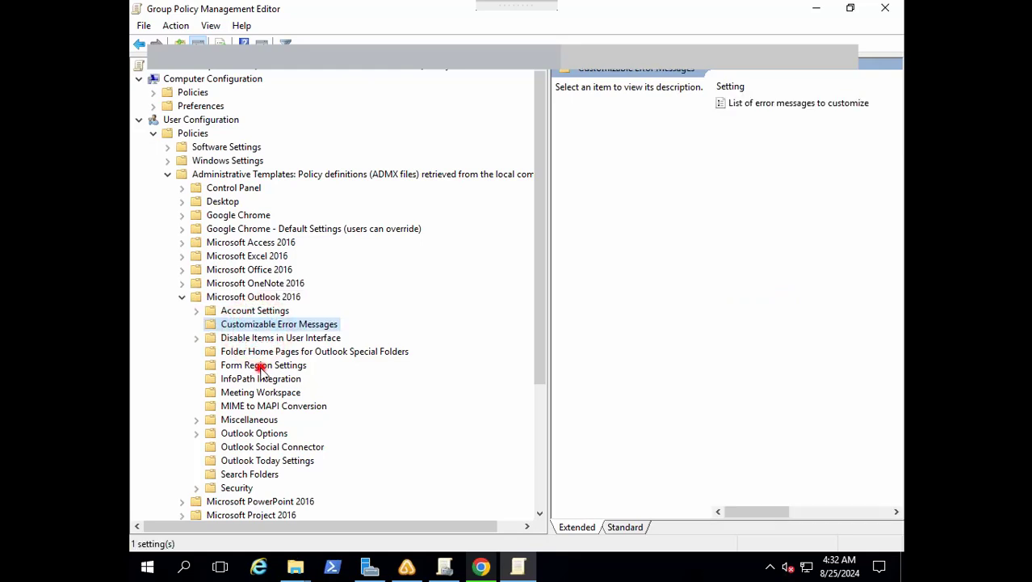
pyautogui.click(261, 365)
pyautogui.click(257, 393)
pyautogui.click(257, 433)
pyautogui.click(743, 261)
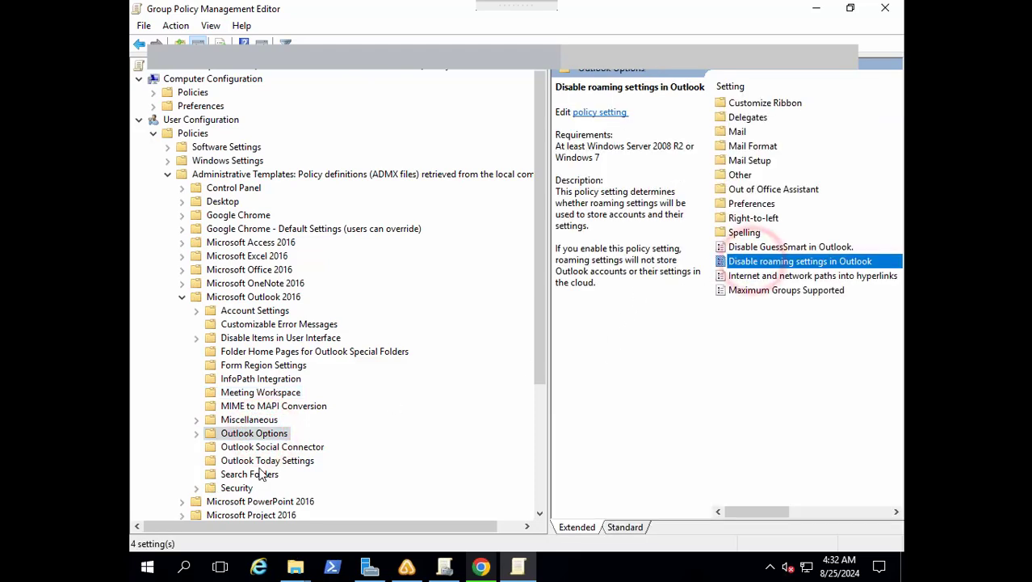
pyautogui.click(266, 461)
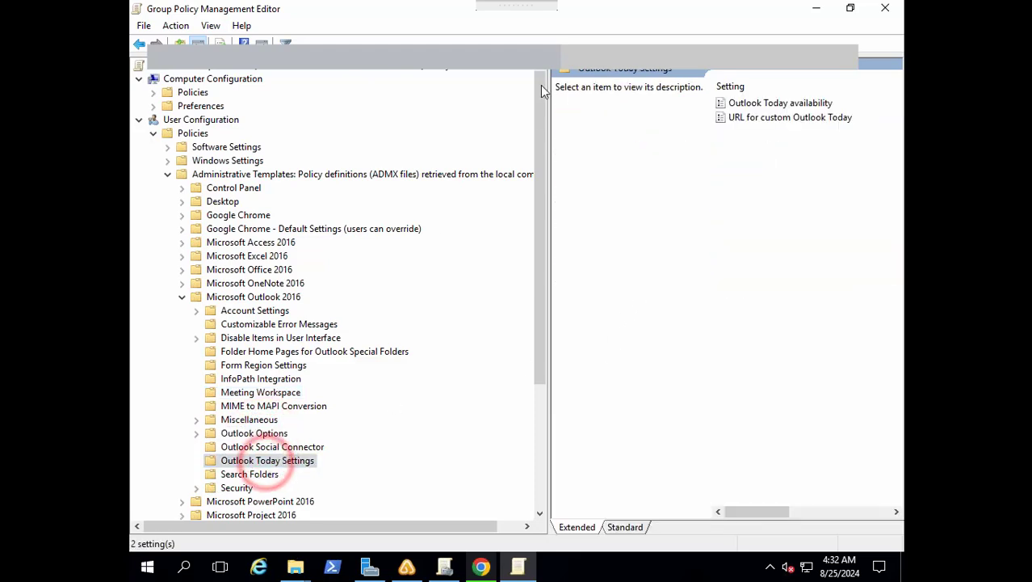
pyautogui.click(182, 297)
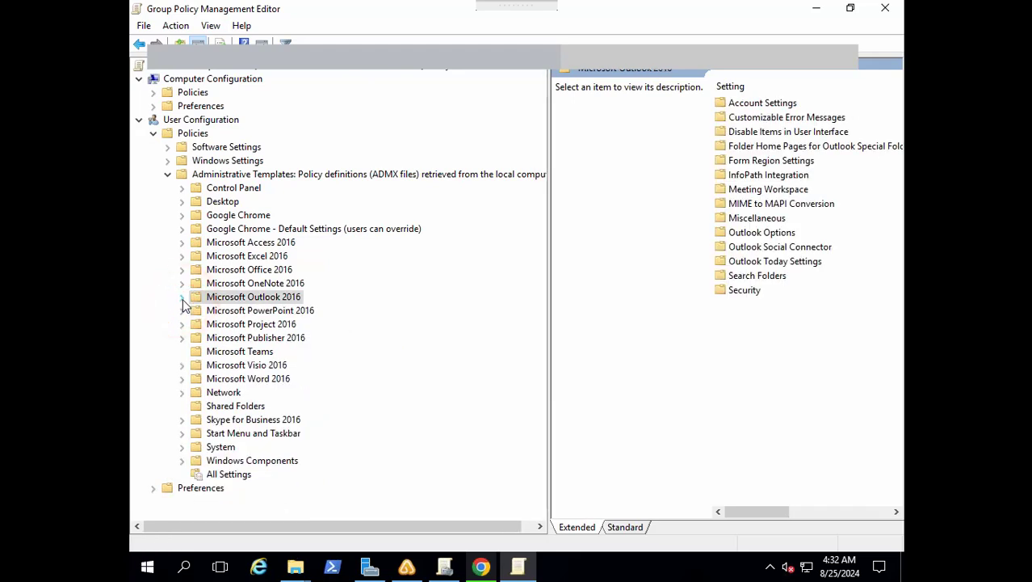